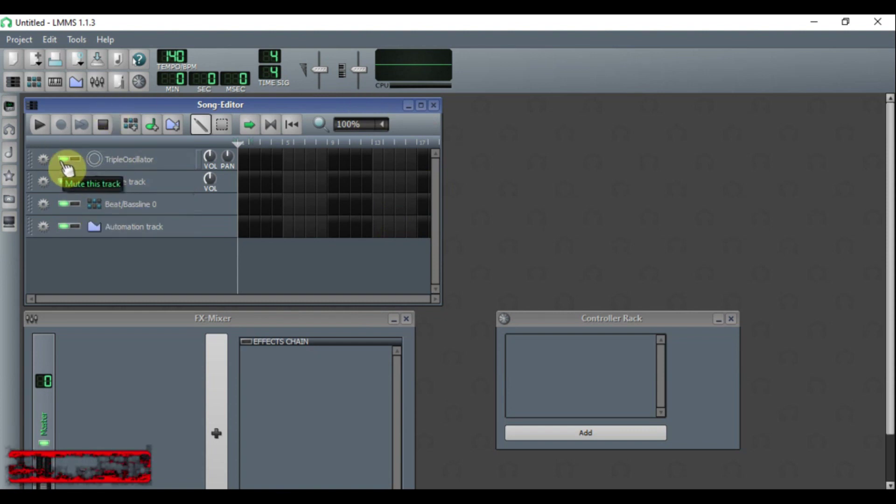
- Remove the TripleOscillator, Sample, Beat/Bassline 0 and Automation tracks through their gear menus
click(43, 159)
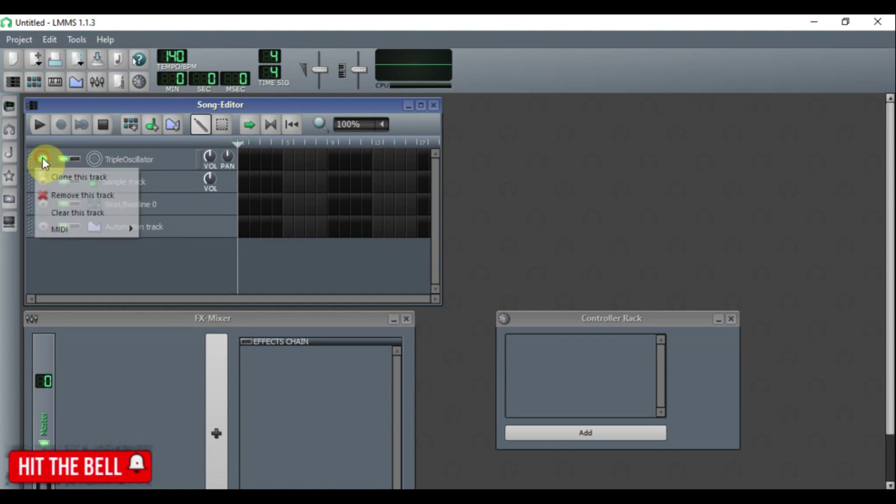
click(57, 194)
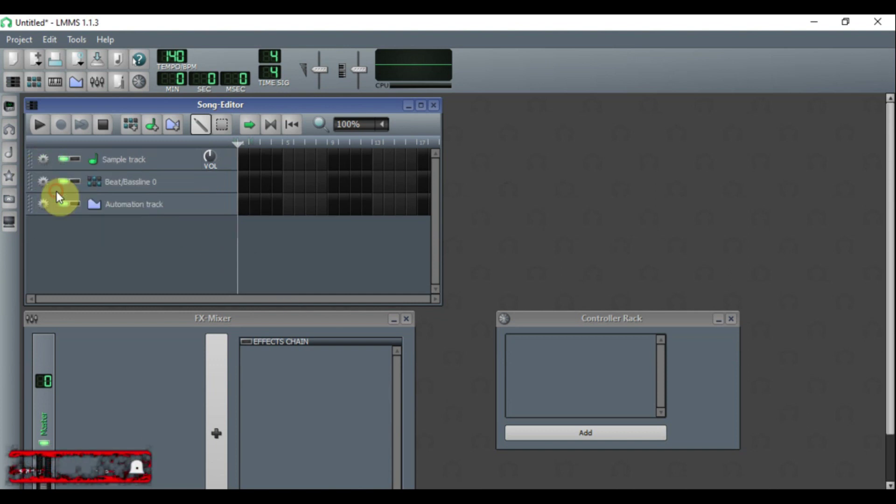
click(43, 159)
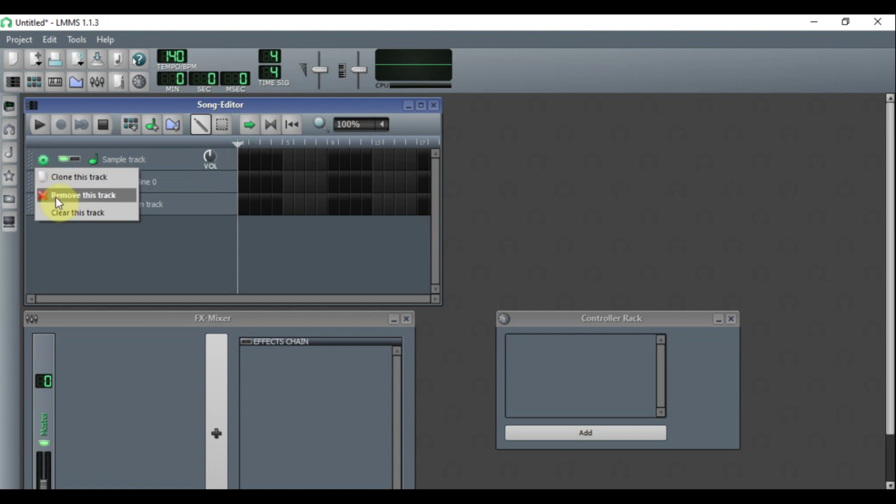
click(55, 197)
click(43, 159)
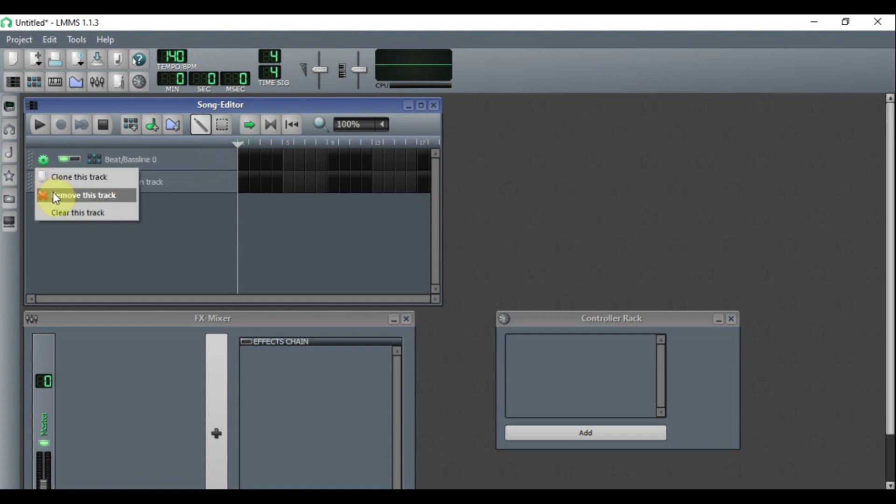
click(53, 193)
click(43, 159)
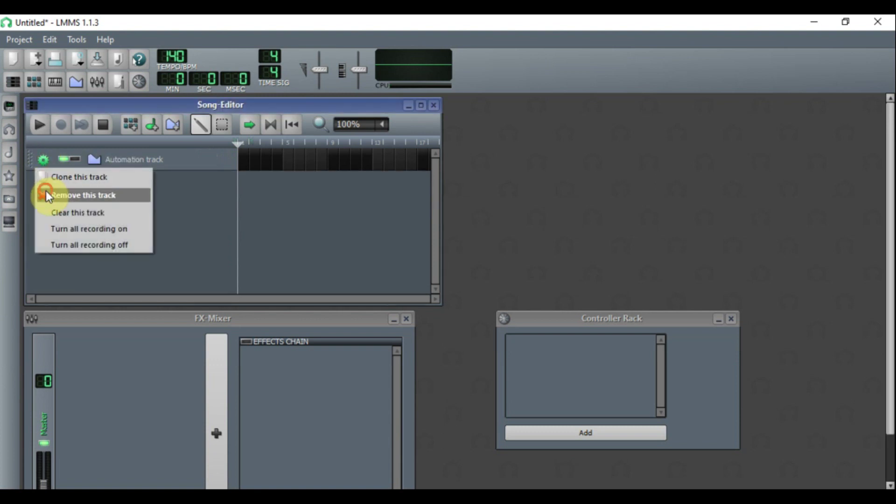
click(46, 193)
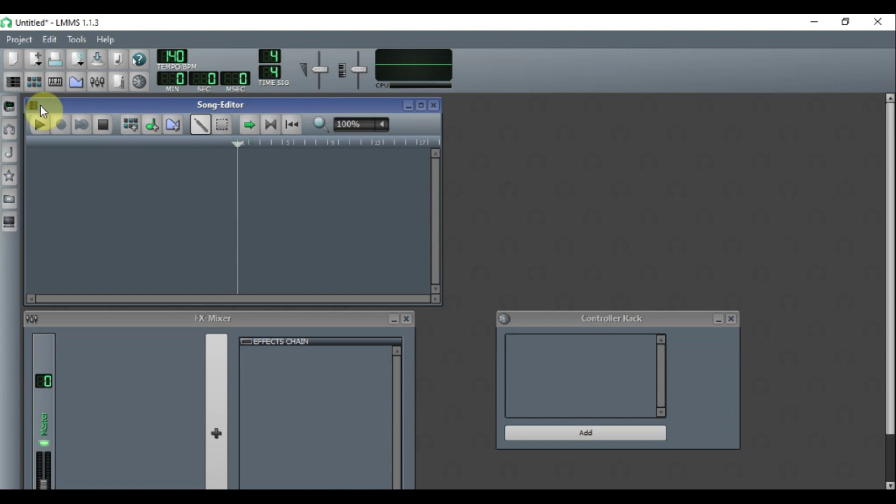
- Drag the ZynAddSubFX > Collection preset 0001-Xylophone from My presets into the Song-Editor
click(10, 178)
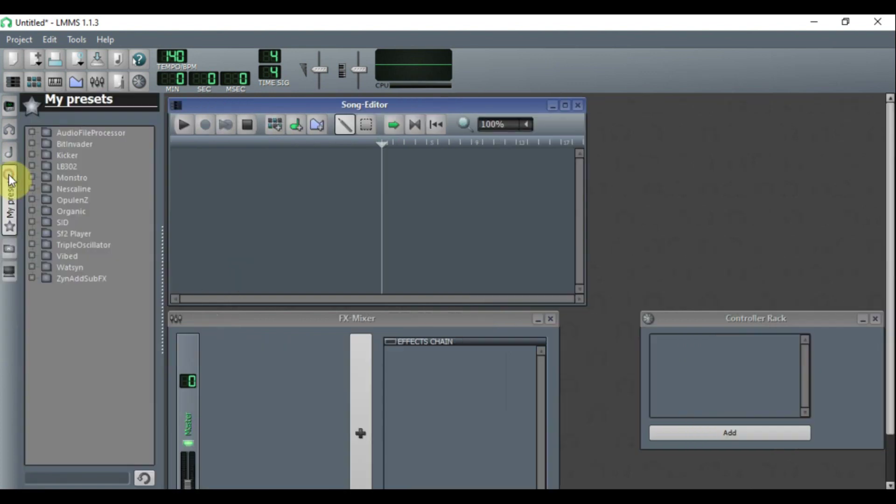
click(64, 278)
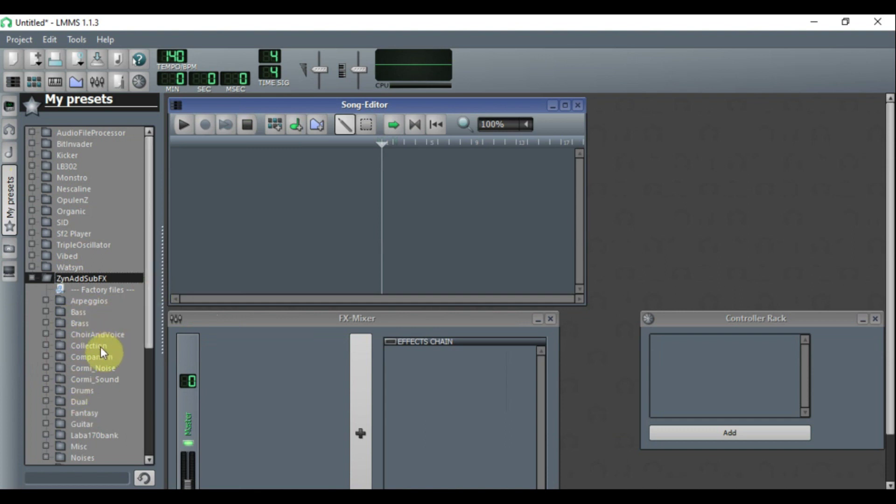
click(89, 349)
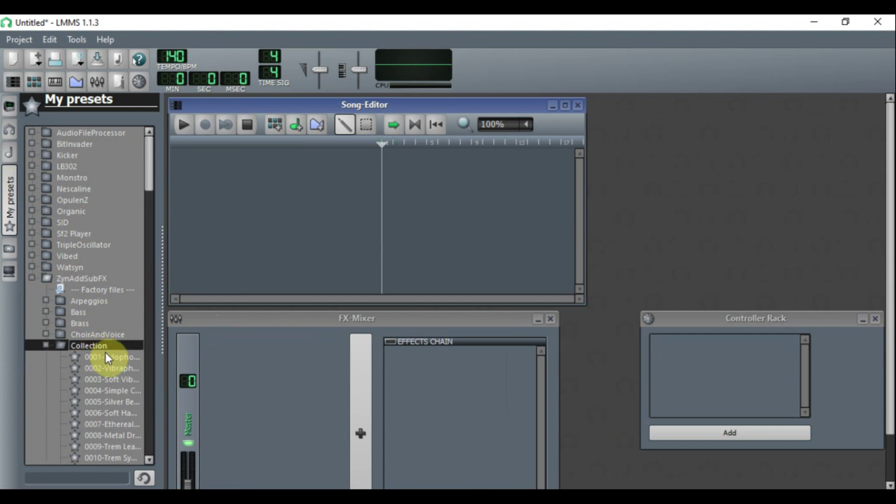
click(106, 355)
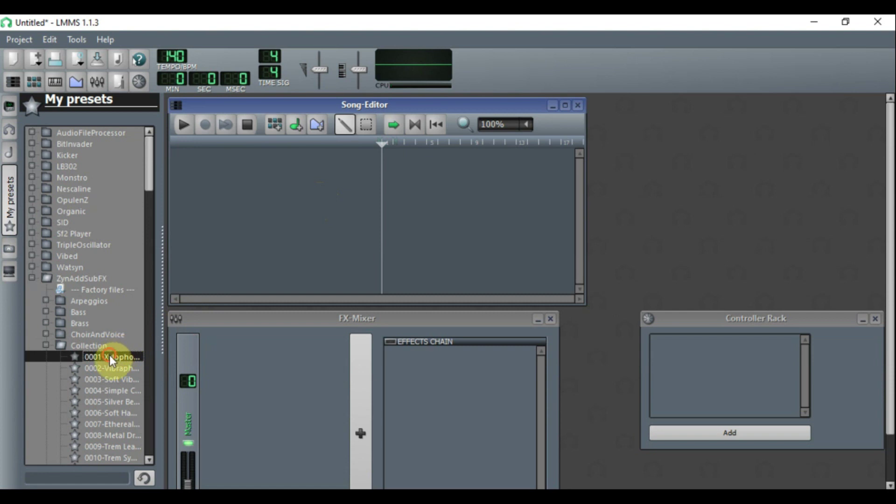
drag(110, 354, 201, 194)
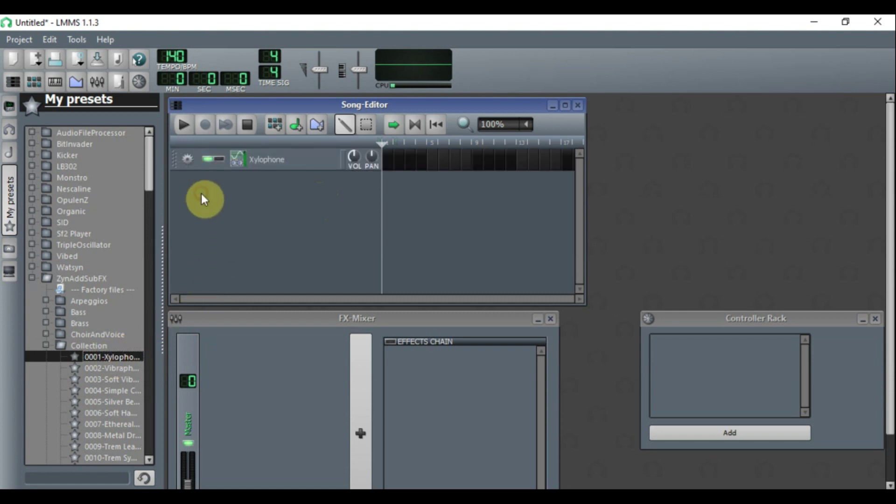
- Create a pattern in the Xylophone track's first bar and open it in the Piano-Roll
click(391, 163)
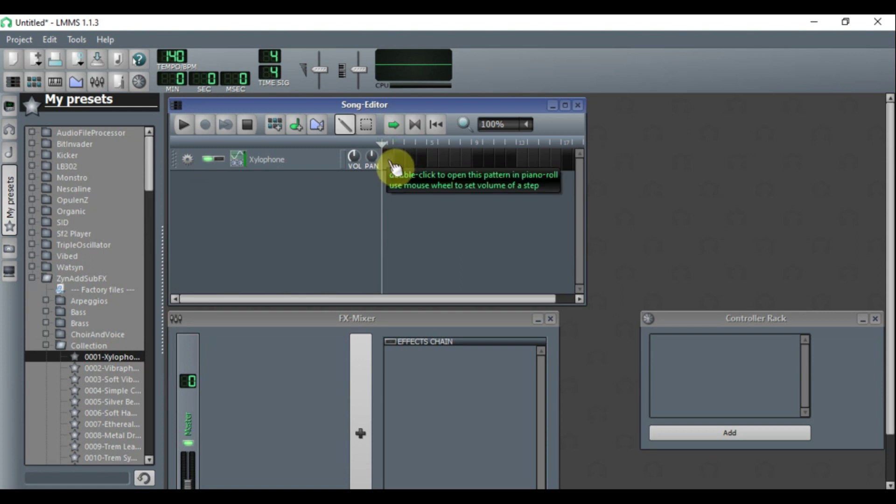
right_click(394, 165)
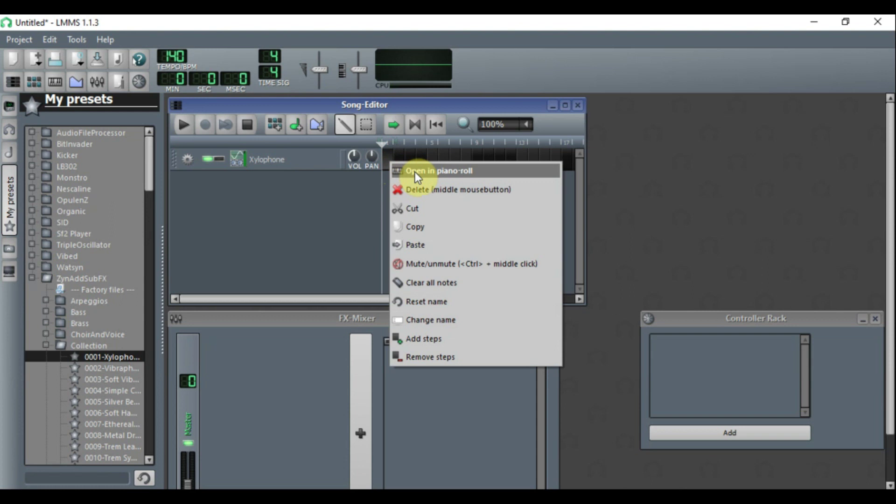
click(414, 172)
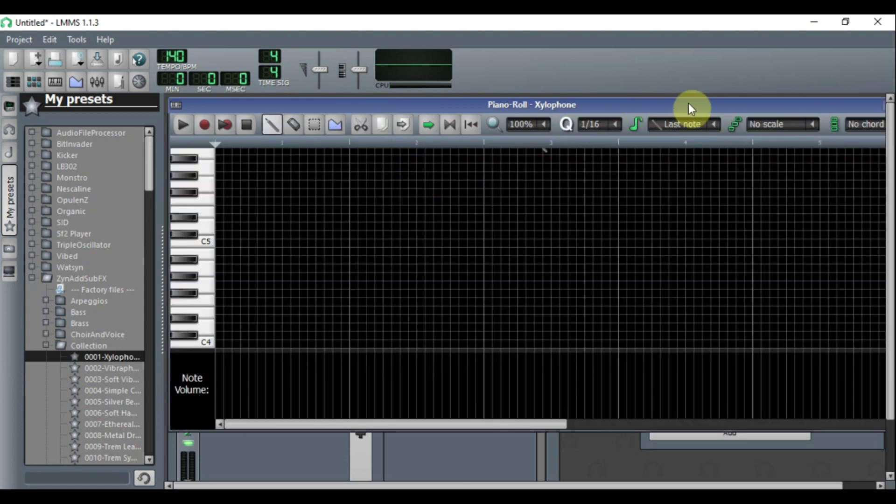
drag(721, 104, 697, 116)
drag(859, 111, 830, 113)
click(872, 113)
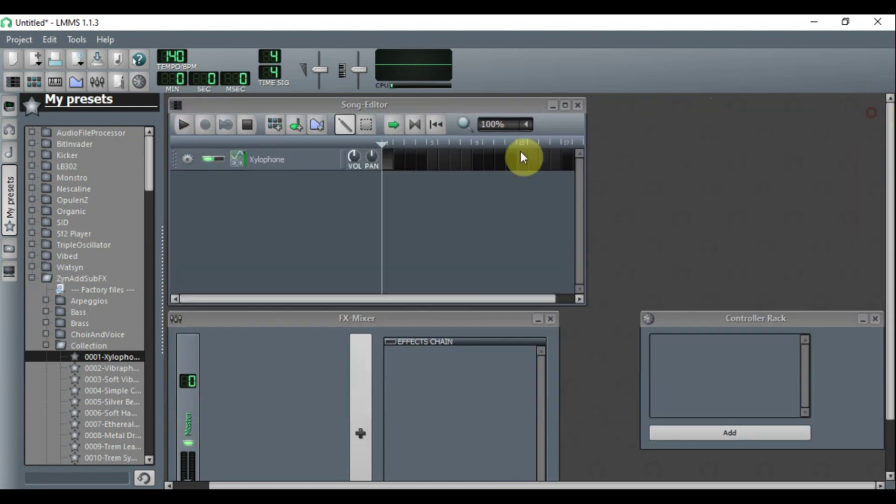
double_click(394, 163)
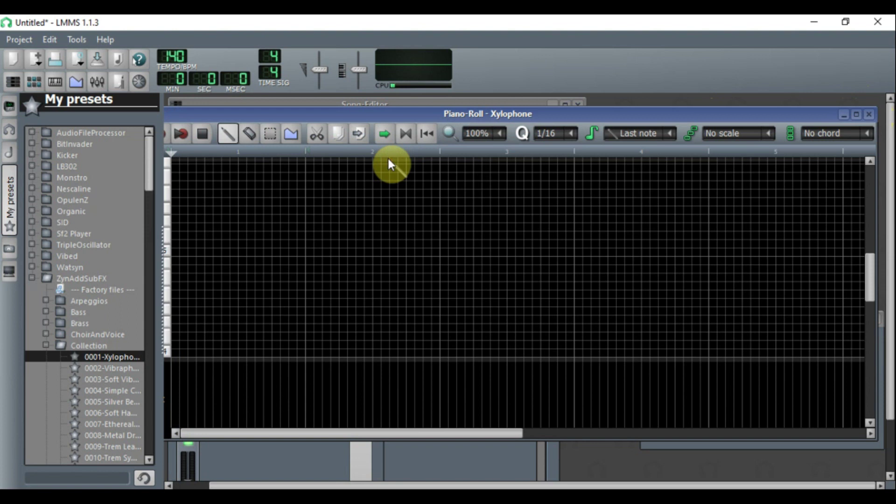
- Draw four melody notes around C5 within the first bar of the Xylophone pattern
drag(396, 117, 436, 116)
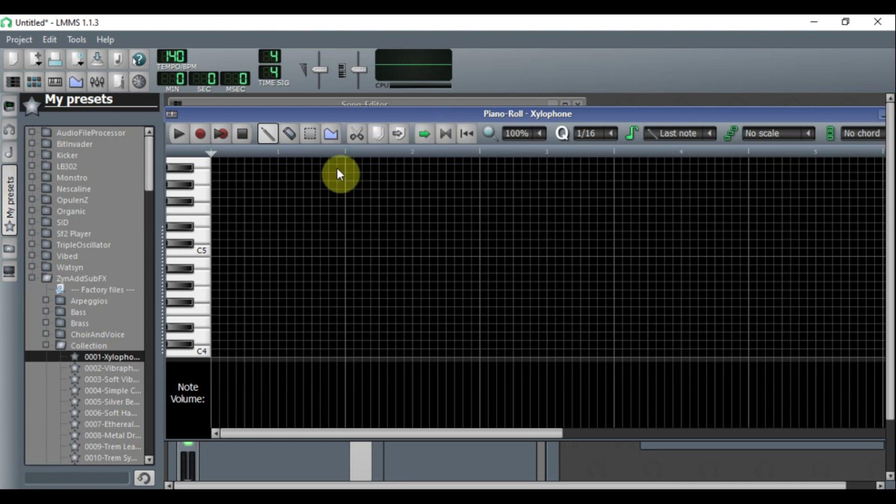
click(215, 279)
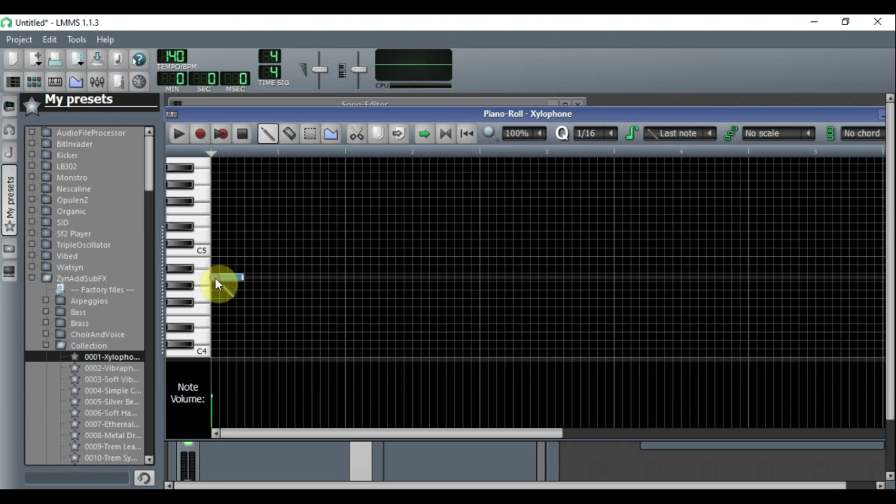
click(250, 236)
click(279, 252)
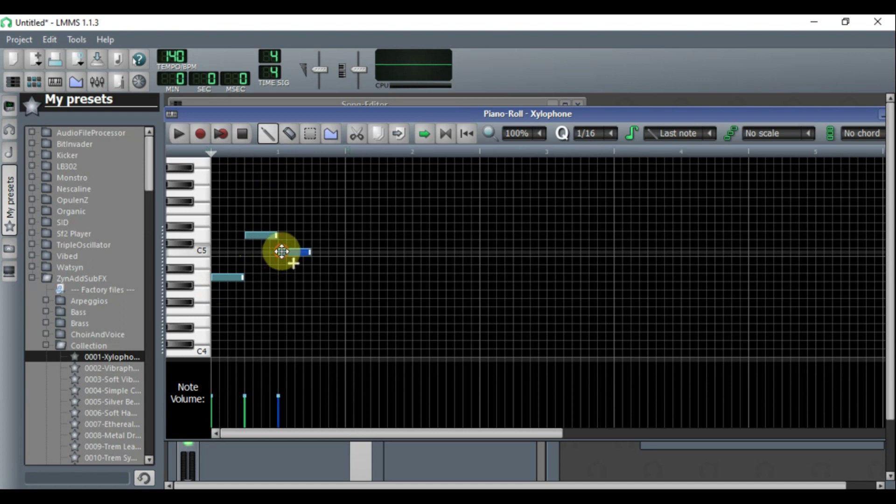
click(317, 269)
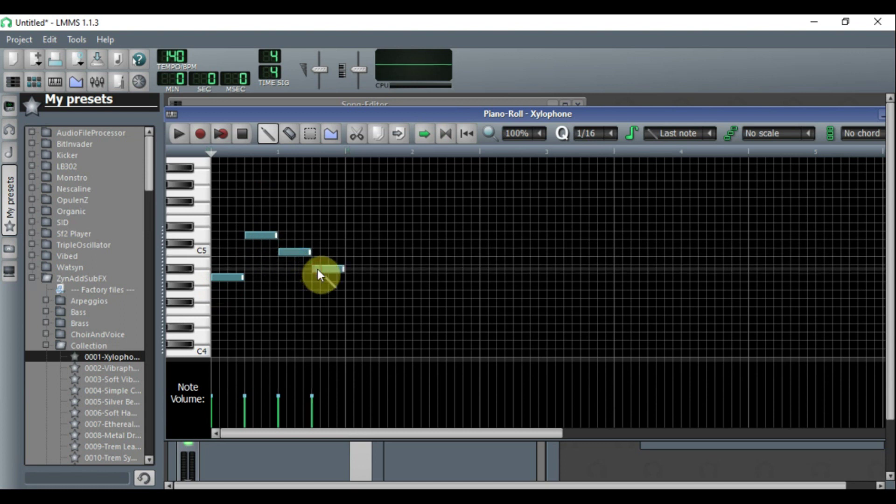
- Play the four-note melody once and stop playback
click(178, 136)
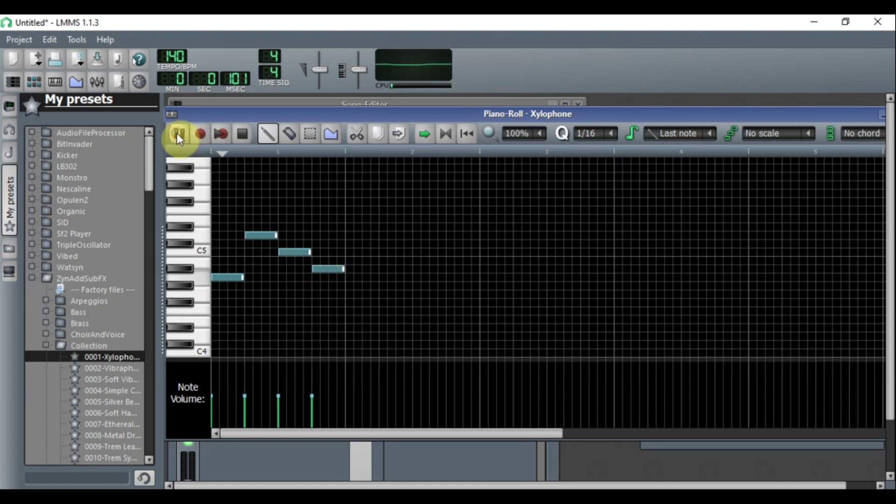
click(242, 135)
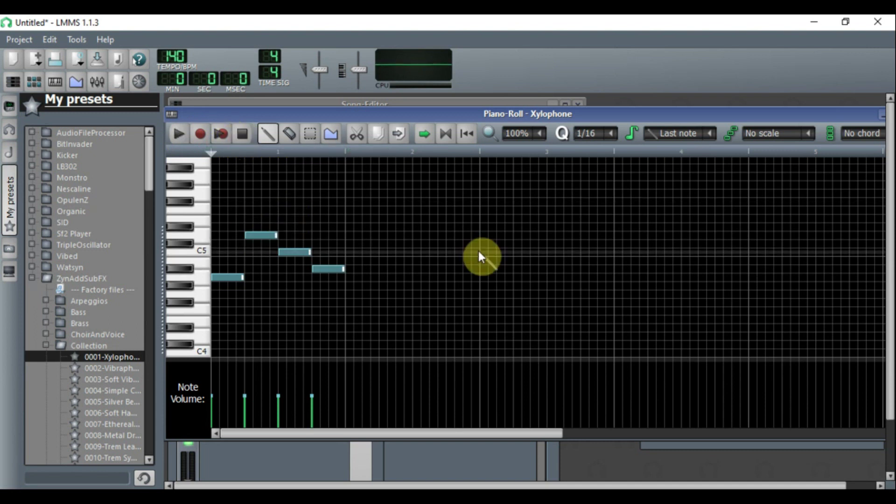
click(311, 134)
- Copy the four melody notes and paste them after the originals, making eight notes
drag(348, 215, 222, 299)
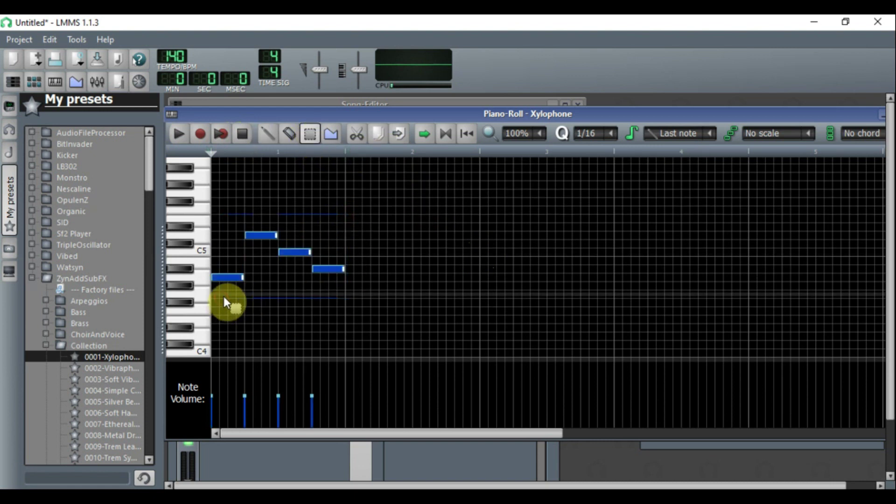
click(378, 136)
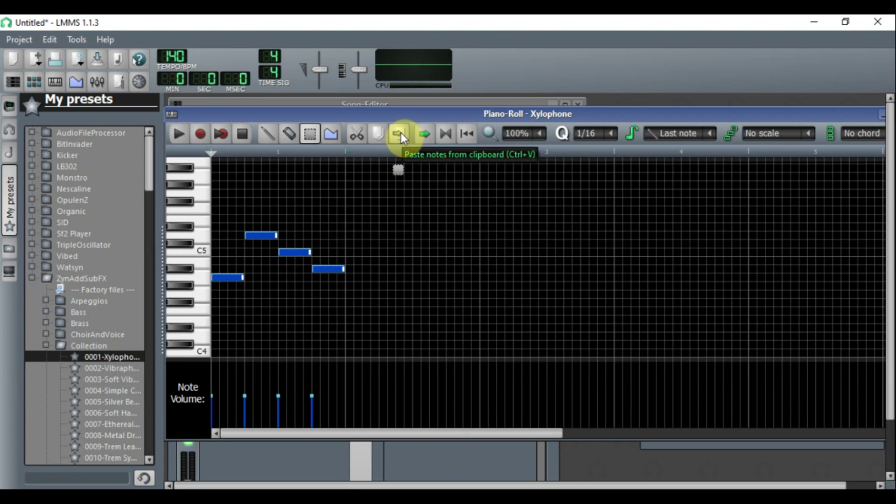
click(401, 135)
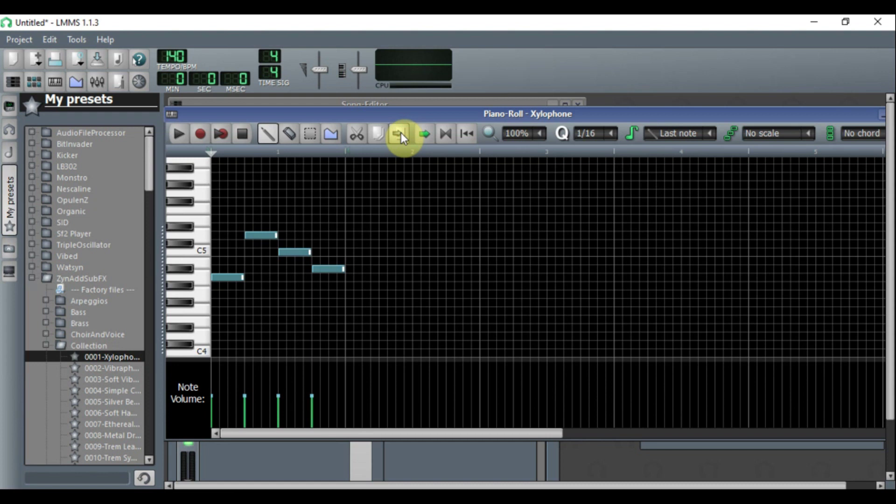
click(402, 133)
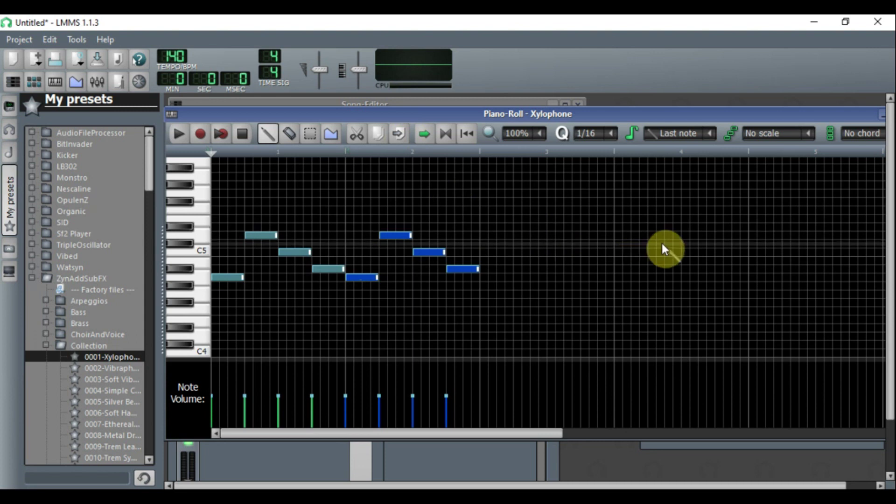
- Copy all eight notes and paste them after the phrase, making sixteen notes
click(310, 135)
mouse_move(504, 215)
mouse_down()
mouse_move(248, 351)
mouse_move(224, 349)
mouse_up()
click(376, 134)
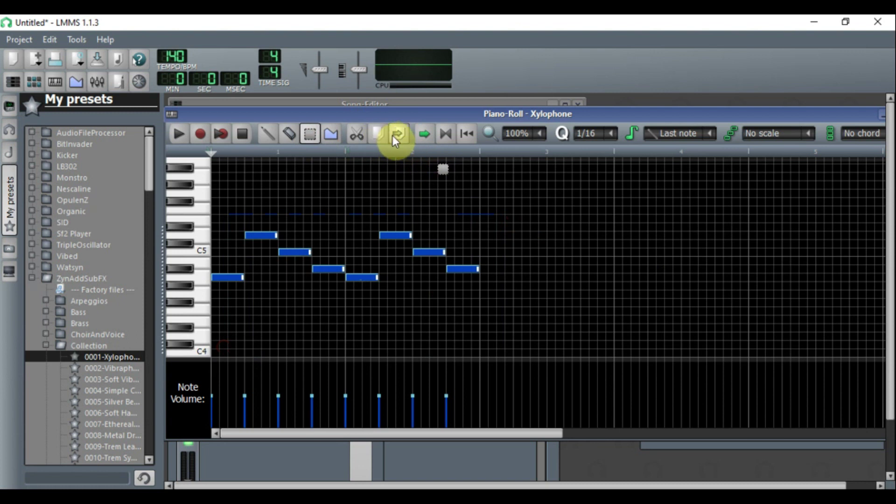
click(397, 135)
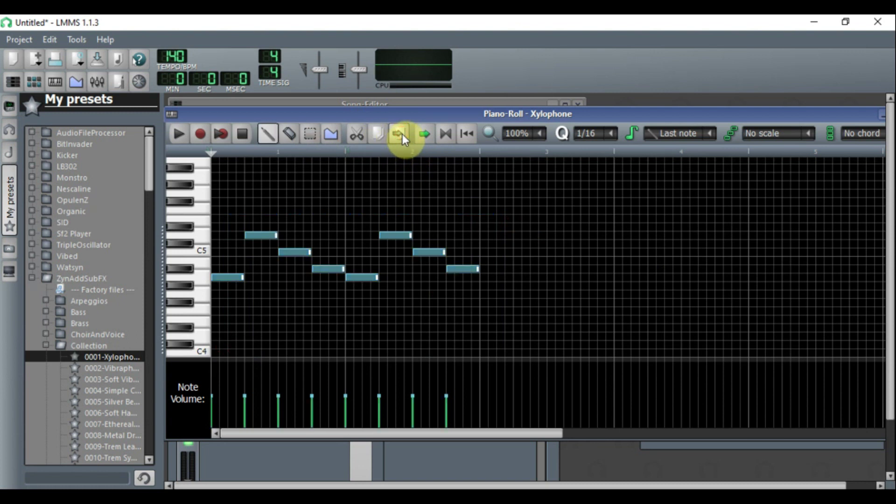
click(402, 133)
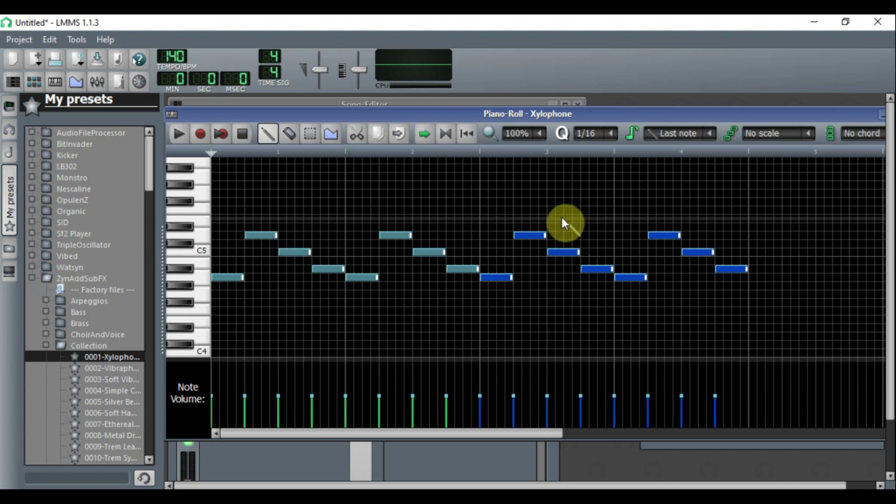
- Remove a stray added note and play the xylophone pattern back once
click(517, 219)
right_click(523, 219)
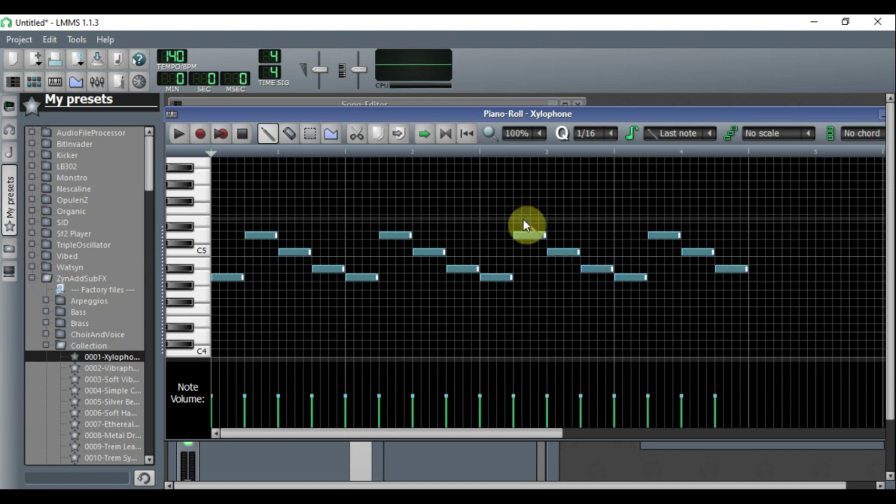
click(179, 135)
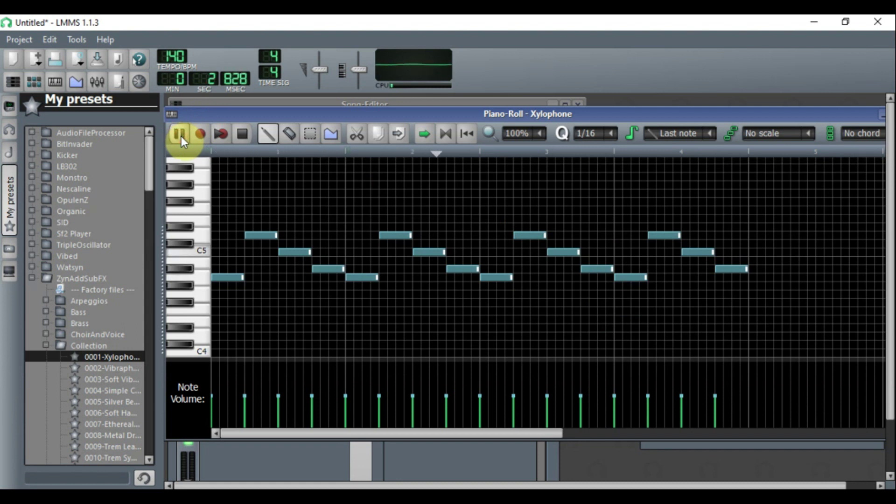
click(243, 134)
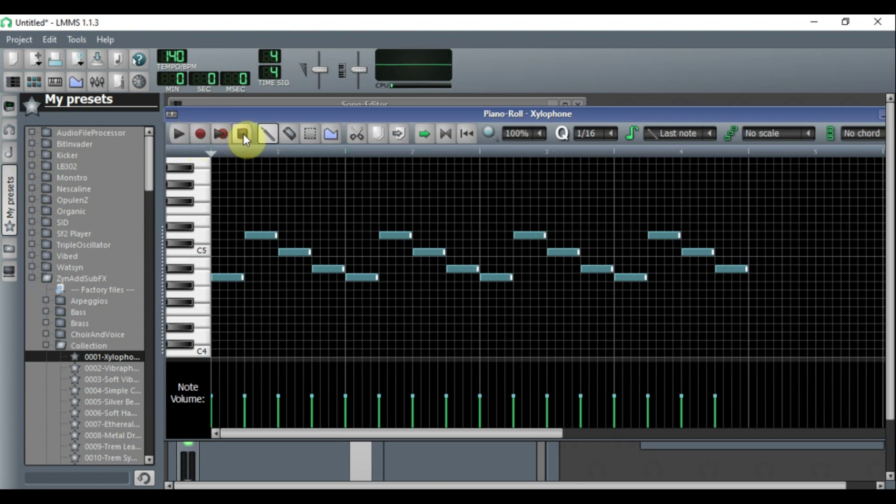
- Shorten the last note, add two short closing notes, and play the new ending
drag(746, 269, 721, 270)
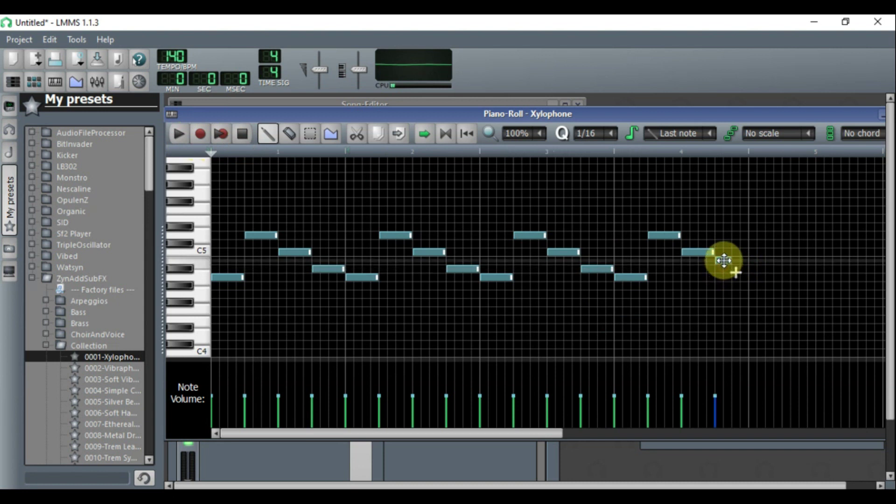
click(722, 236)
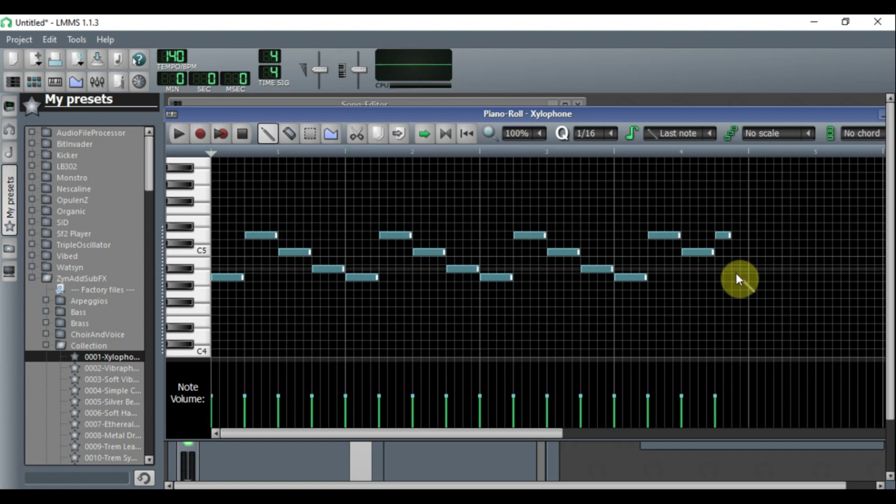
click(736, 269)
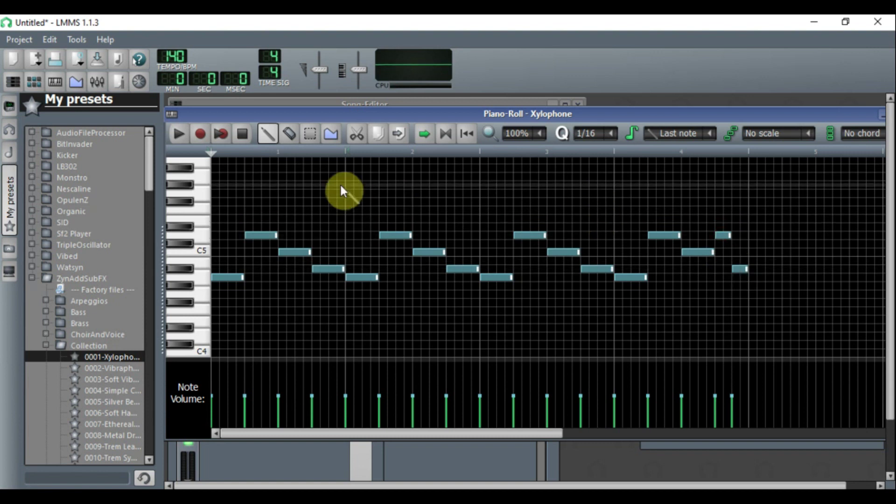
click(177, 134)
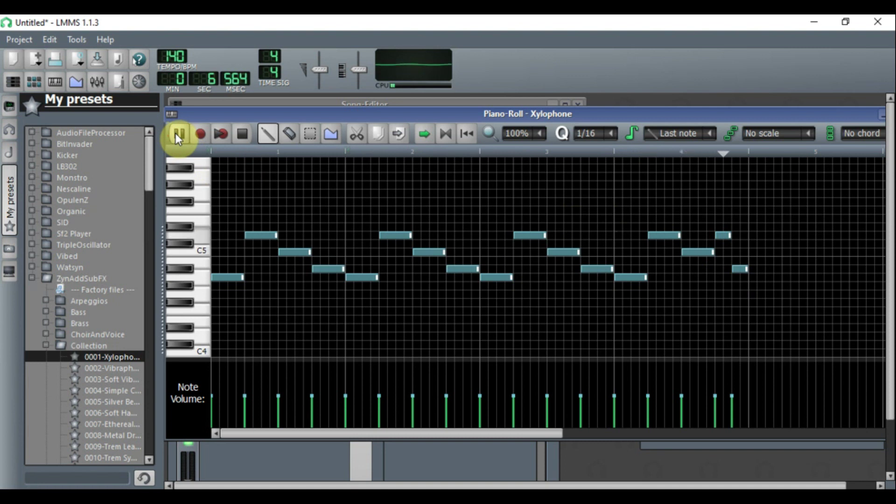
- Stop playback and shorten the first melody note to a short stub
click(241, 134)
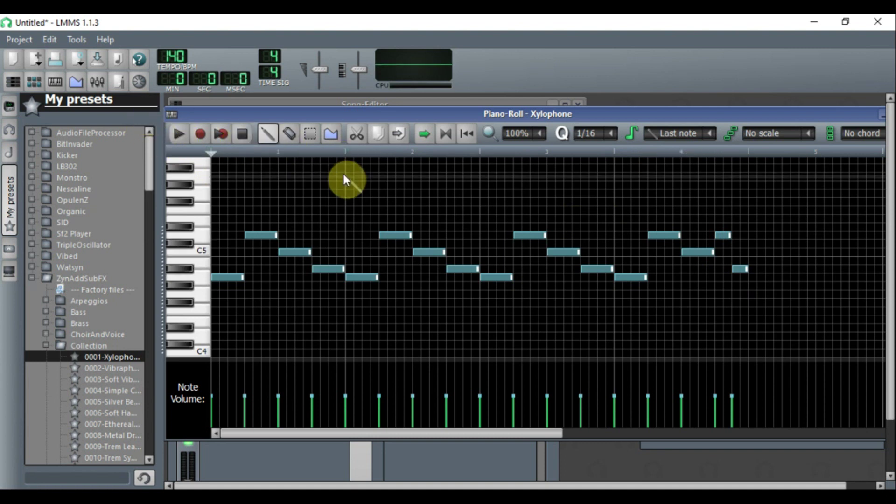
mouse_move(623, 112)
mouse_down()
mouse_move(609, 115)
mouse_move(635, 113)
mouse_up()
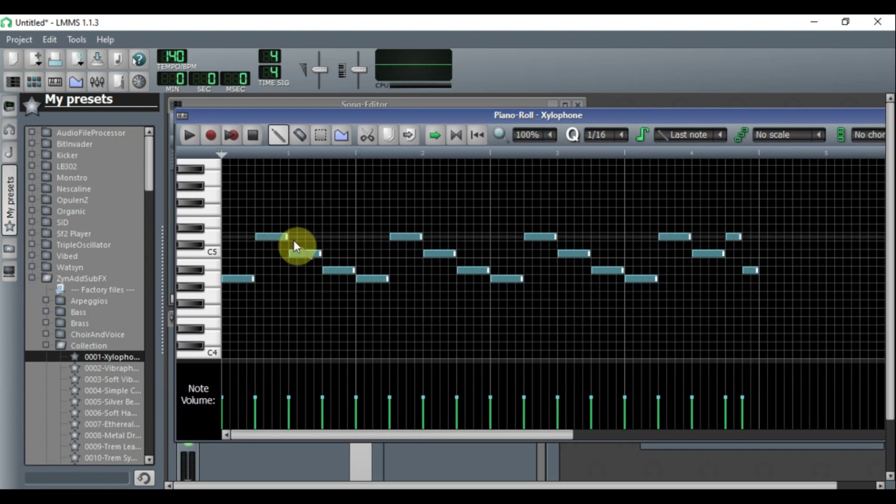
click(320, 136)
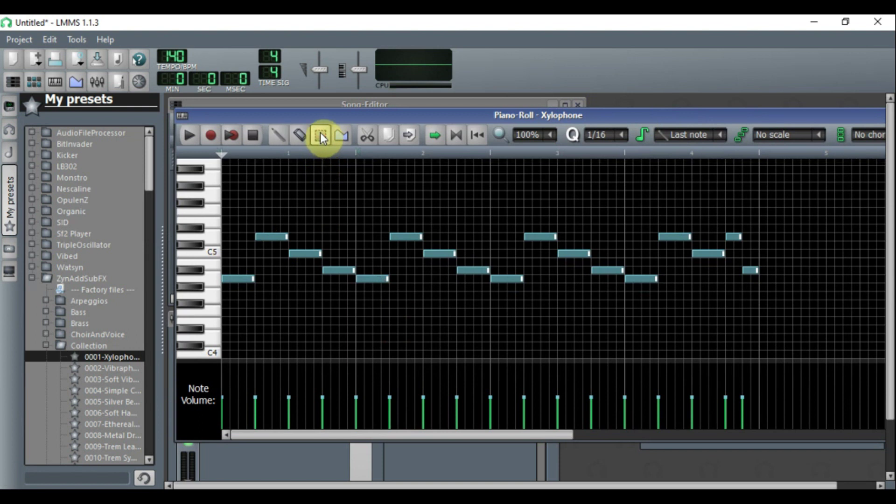
drag(242, 266, 247, 299)
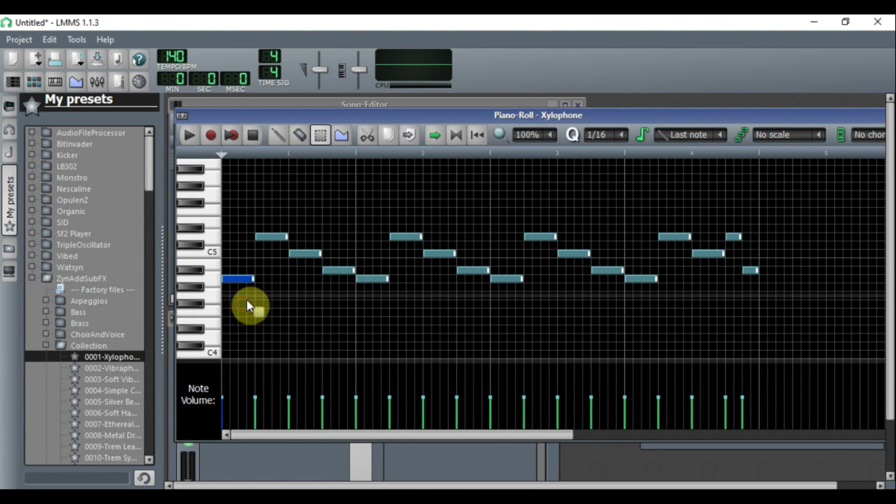
click(278, 135)
mouse_move(250, 279)
mouse_down()
mouse_move(327, 279)
mouse_move(224, 281)
mouse_move(253, 281)
mouse_up()
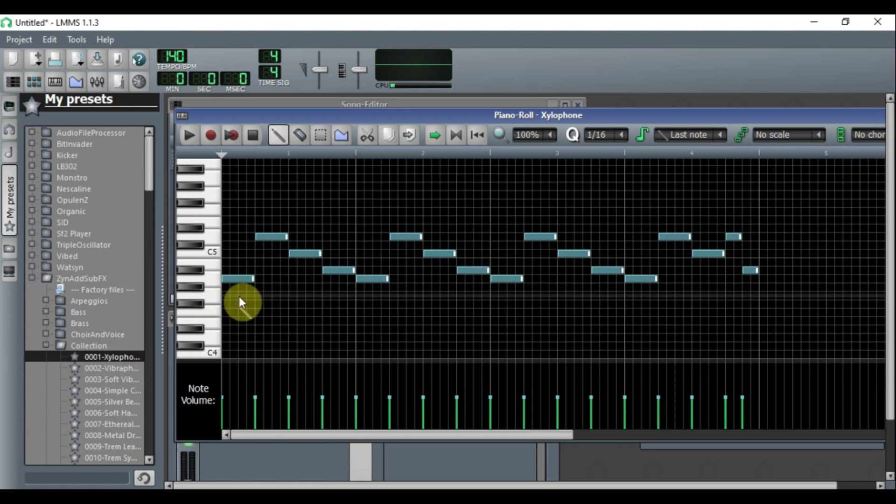
mouse_move(252, 279)
mouse_down()
mouse_move(225, 283)
mouse_move(254, 280)
mouse_up()
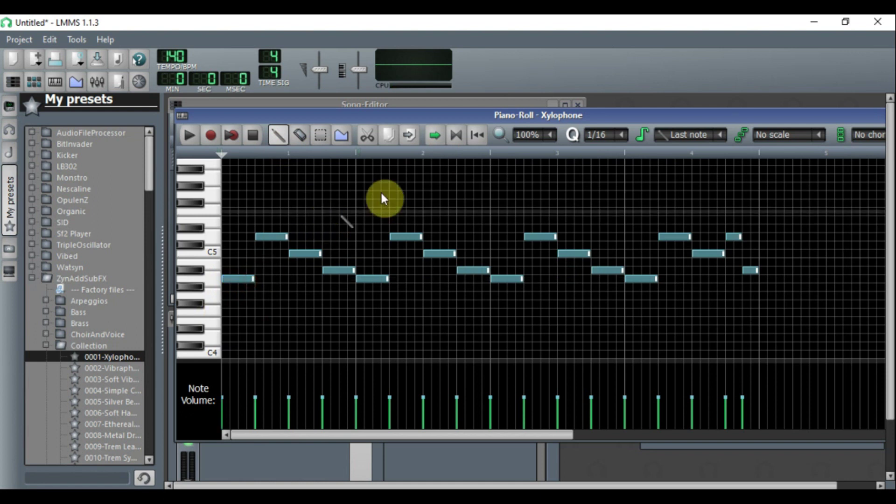
- Shorten all notes except the last two together, then play the pattern
click(321, 136)
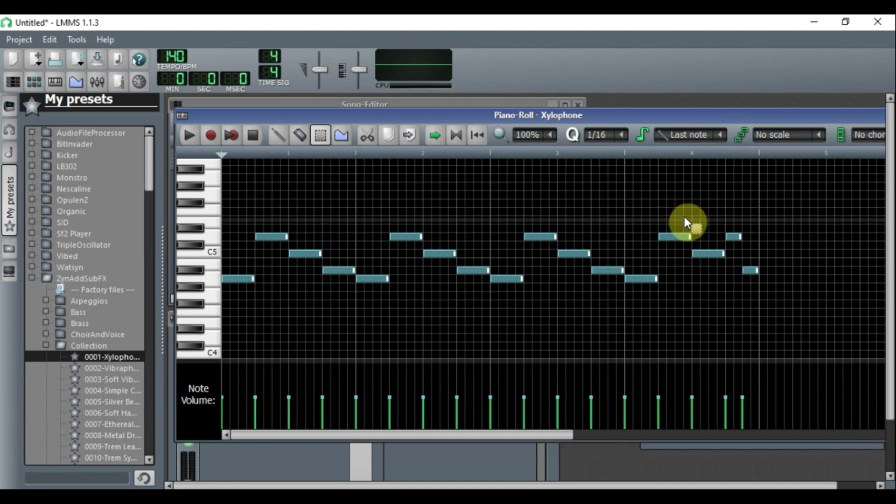
drag(711, 215, 230, 303)
click(279, 136)
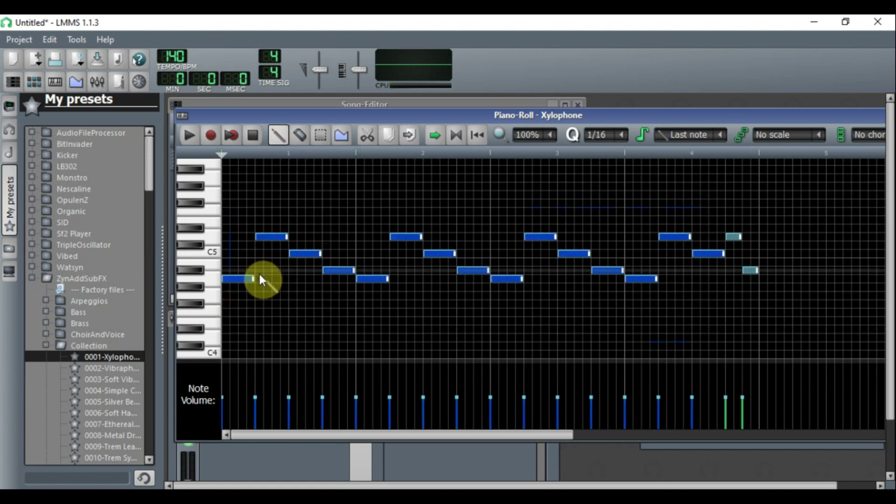
drag(253, 282, 236, 281)
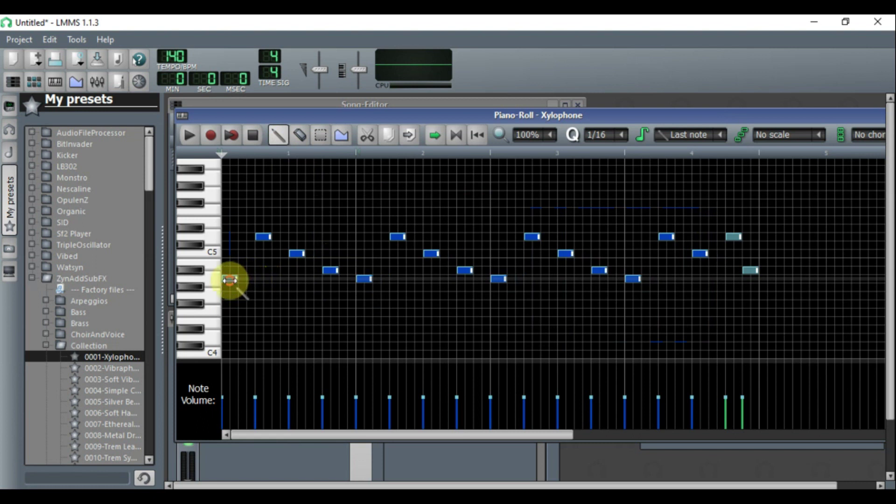
click(475, 217)
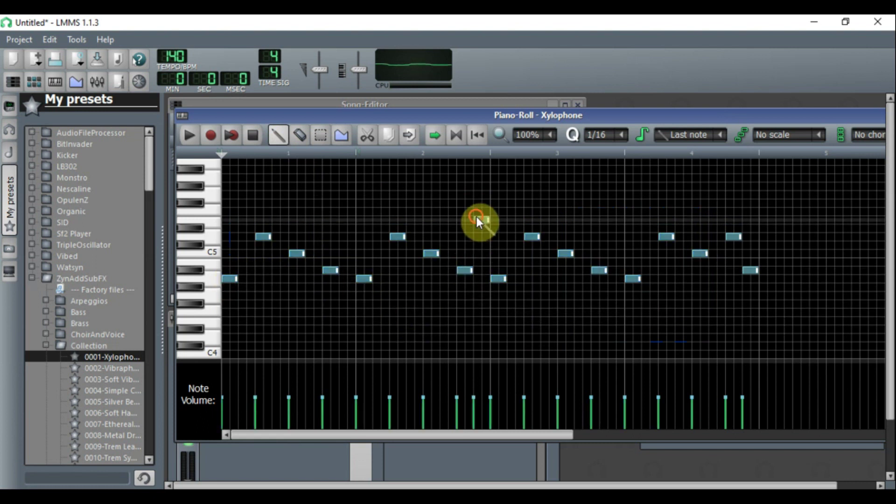
right_click(481, 217)
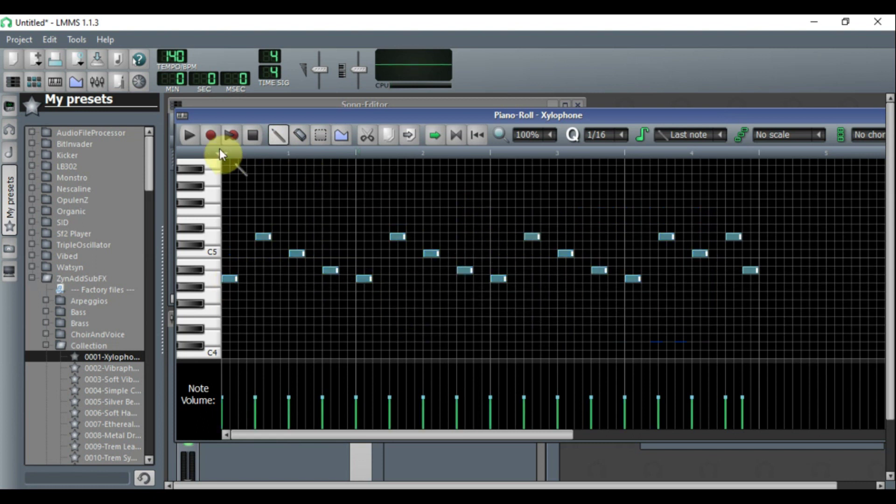
click(192, 136)
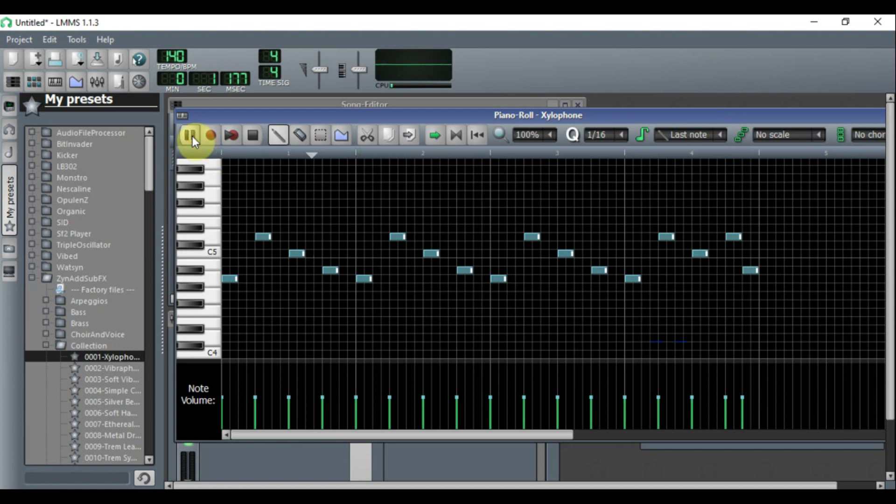
- Raise the song tempo to 181 BPM and play the melody at that speed
click(250, 133)
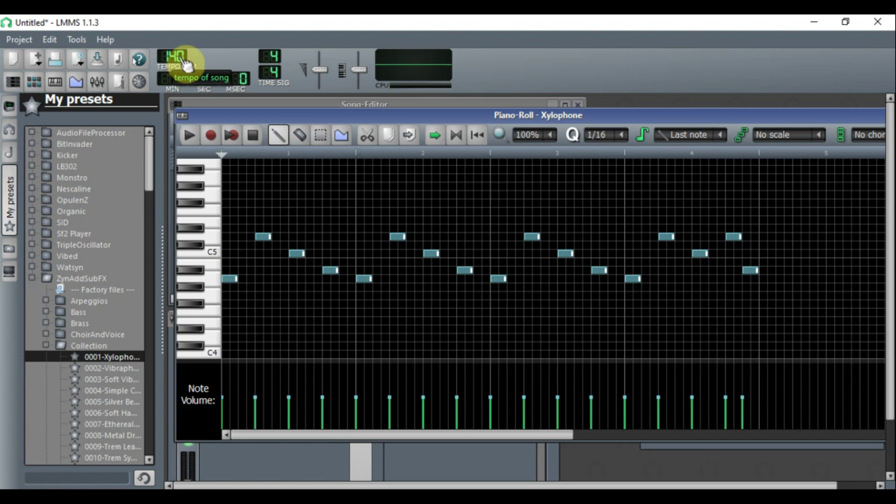
drag(185, 61, 180, 47)
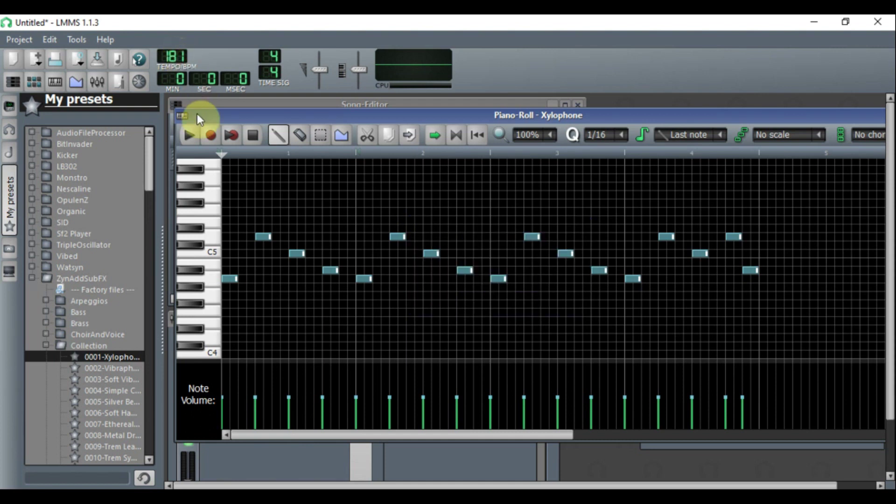
click(189, 136)
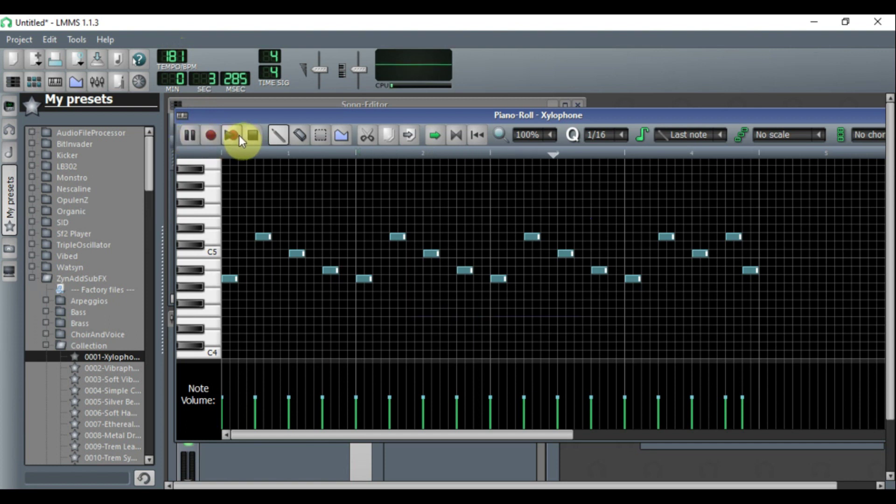
click(253, 134)
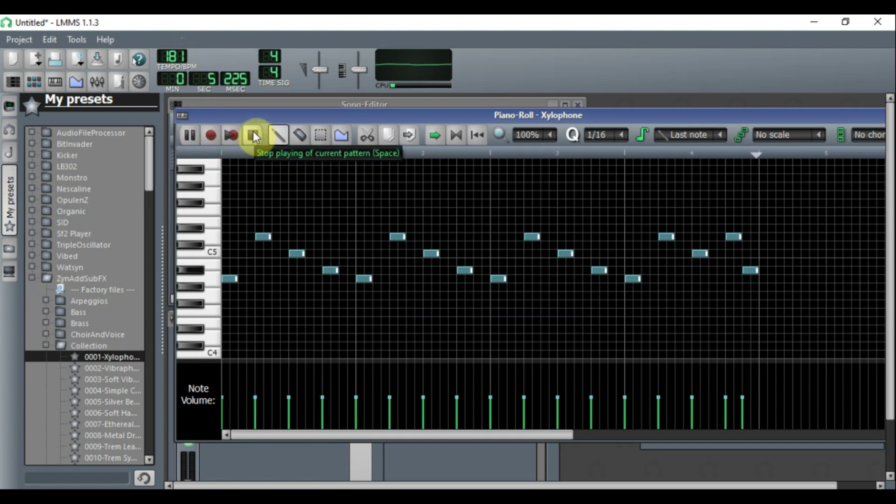
click(254, 136)
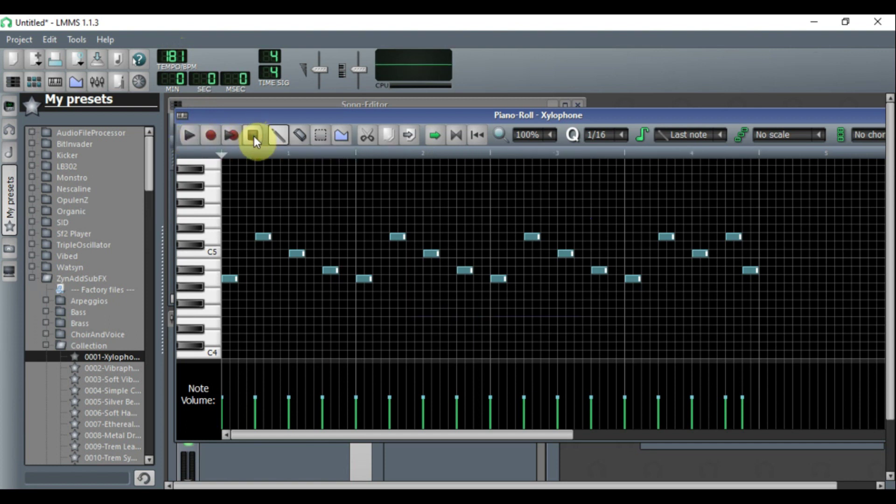
- Lower the tempo to 72 BPM, play the melody, and stop
click(178, 52)
drag(178, 52, 178, 52)
click(188, 135)
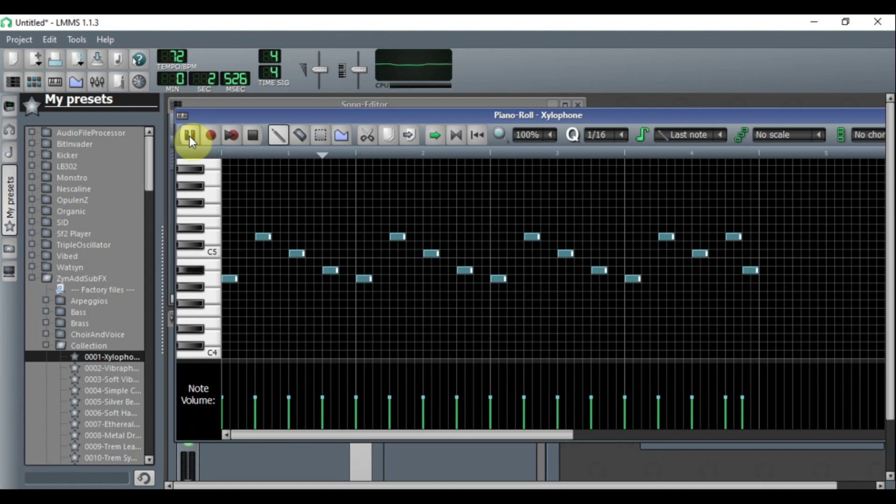
click(254, 136)
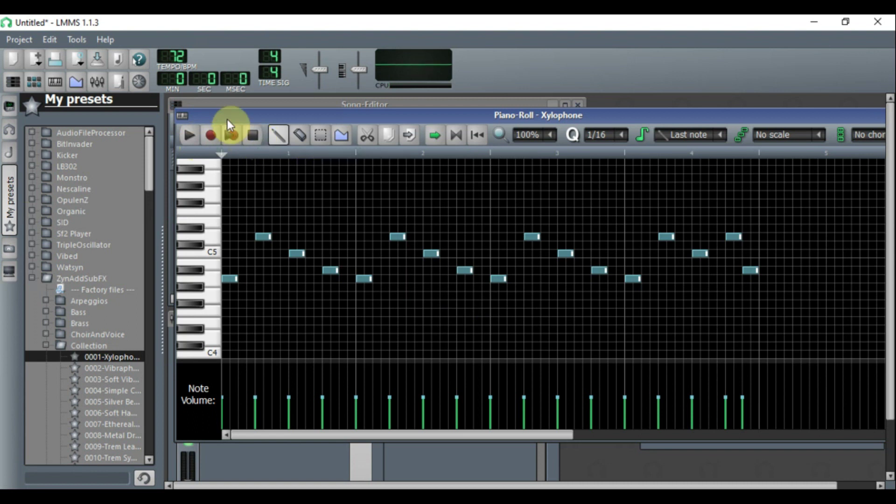
mouse_move(177, 56)
mouse_down()
mouse_move(178, 45)
mouse_move(184, 66)
mouse_up()
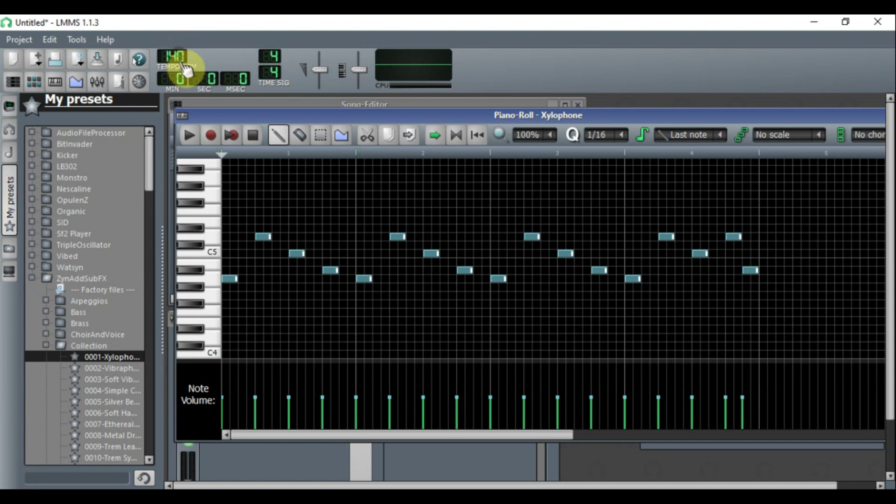
click(212, 82)
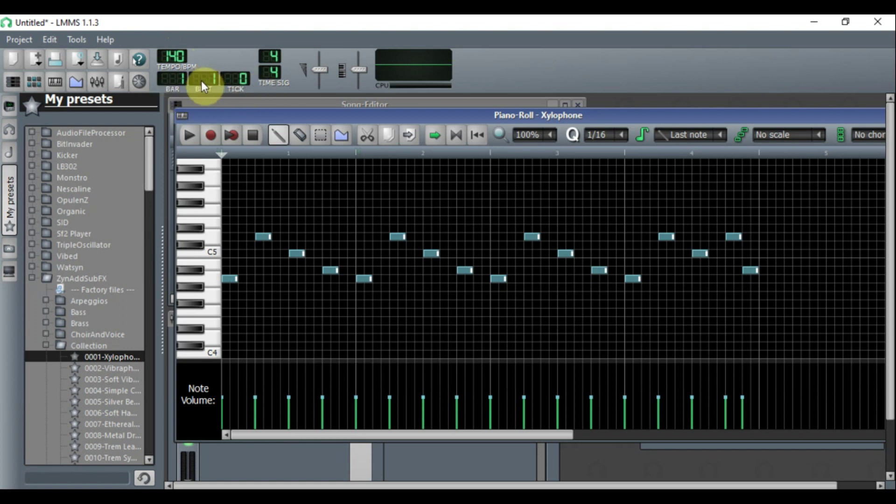
click(201, 81)
click(200, 80)
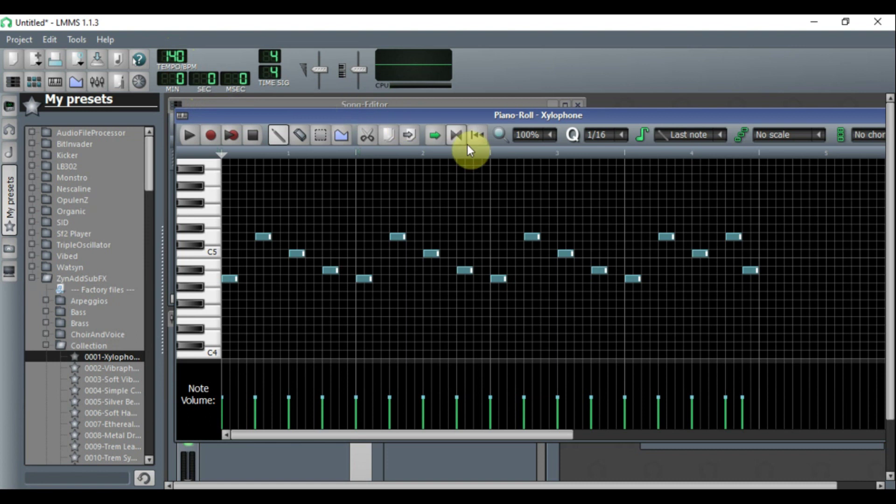
drag(655, 116, 609, 122)
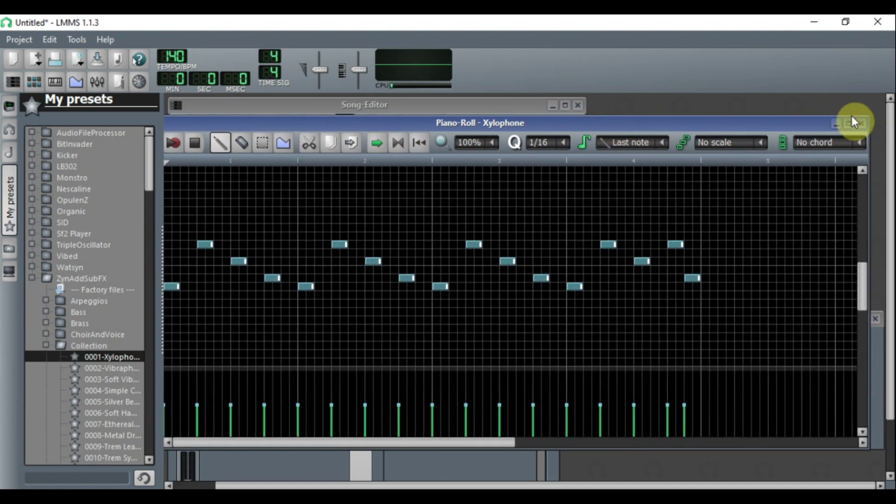
click(862, 123)
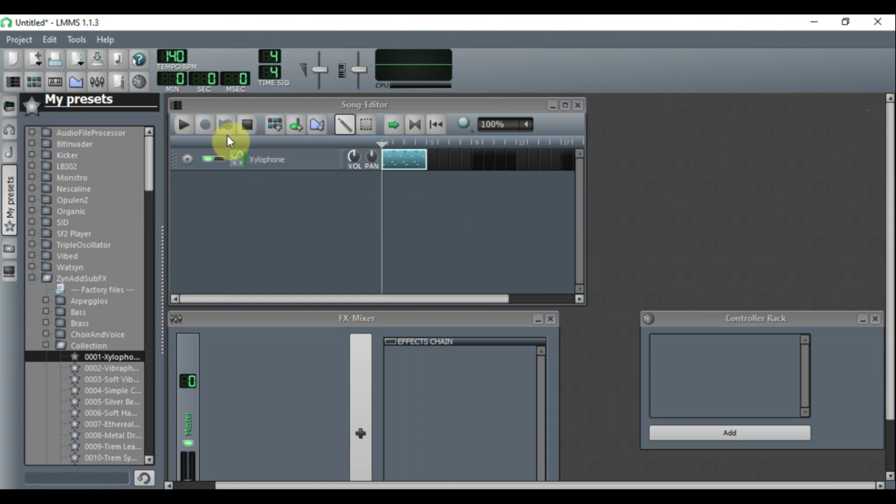
- Play the song in the Song-Editor, enable loop points, move the position, and replay
click(183, 124)
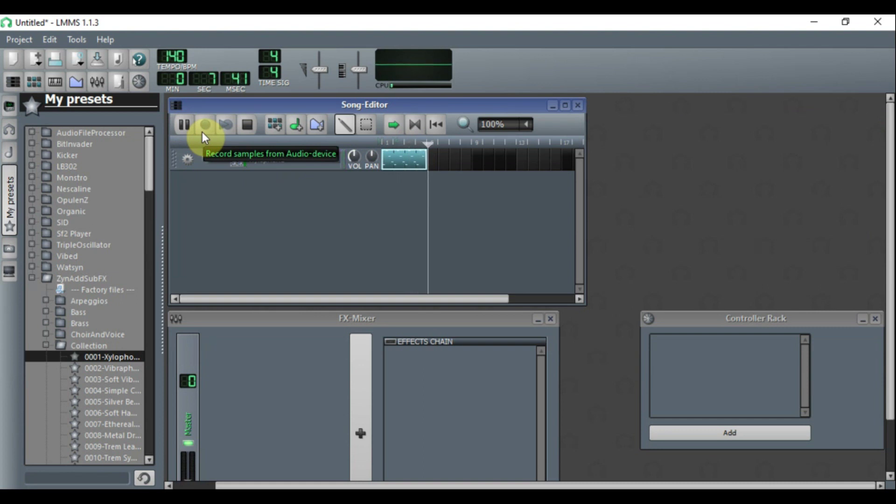
click(247, 124)
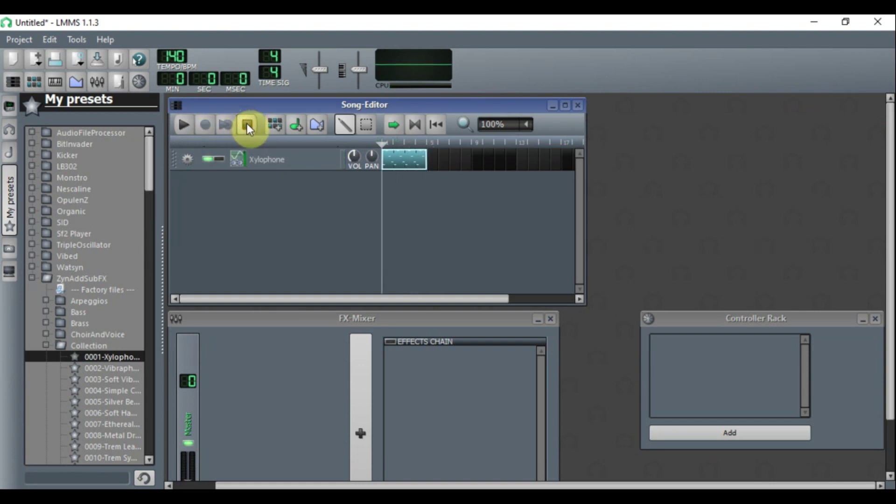
click(414, 124)
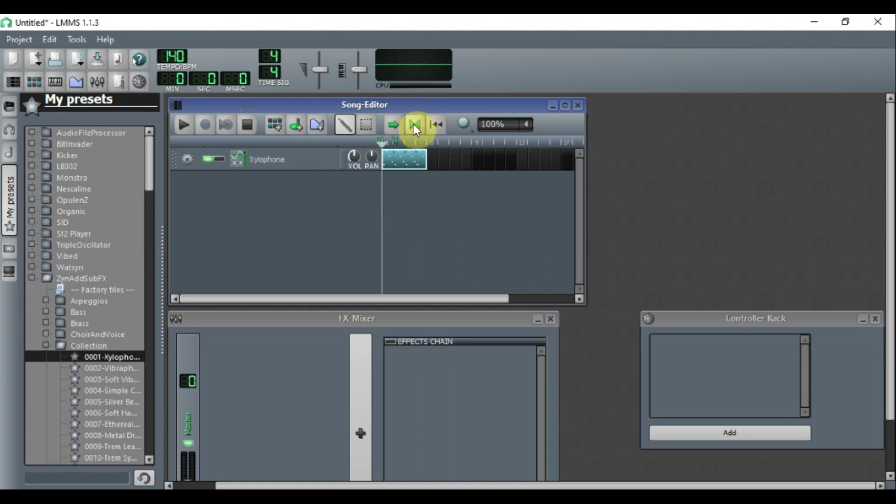
click(394, 141)
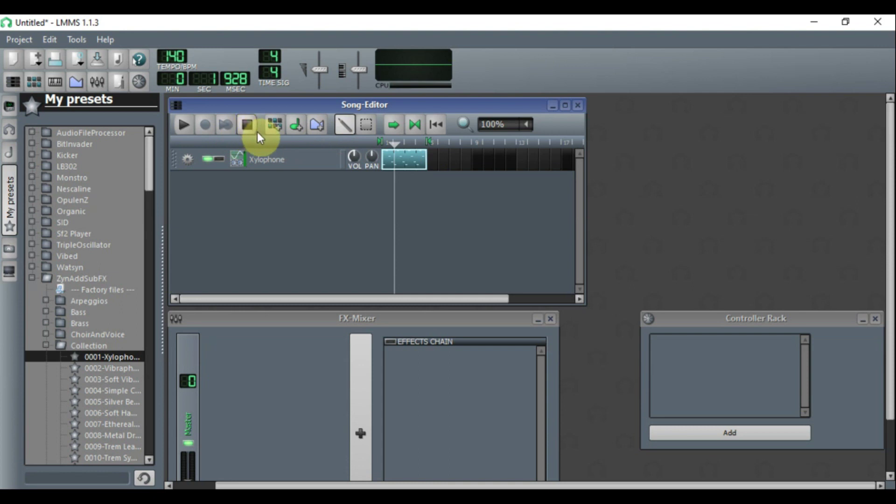
click(183, 127)
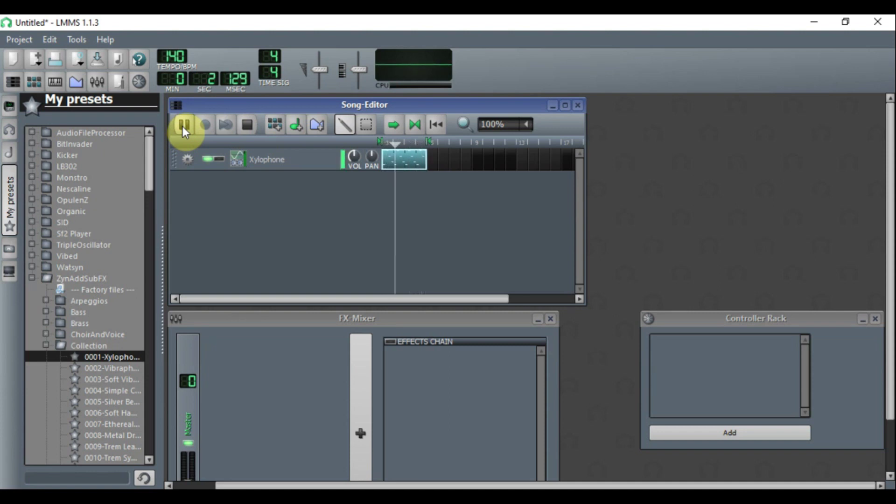
click(242, 124)
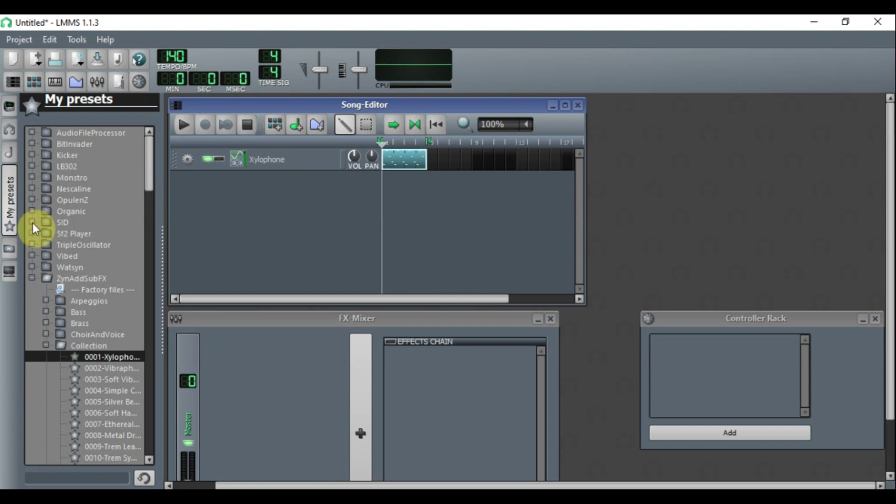
- Drag drumsynth > cr8000 Kick.ds into the Song-Editor, then preview Snare.ds and select Rim.ds
double_click(52, 280)
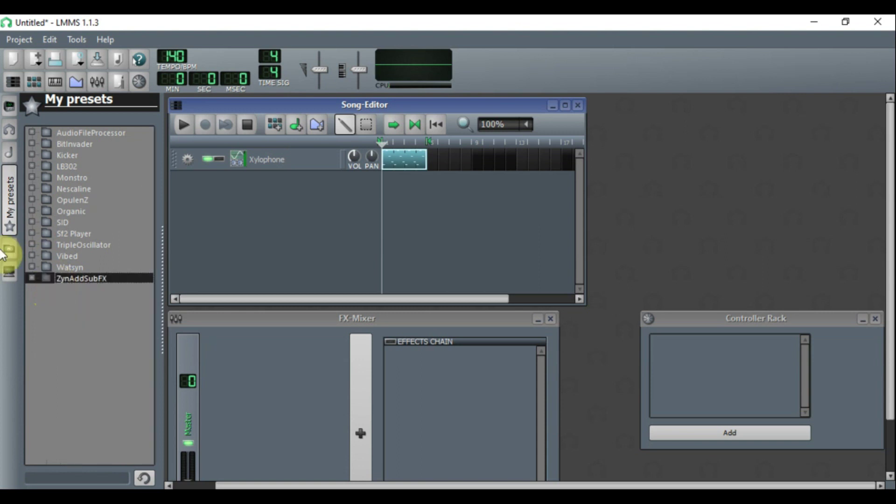
click(9, 154)
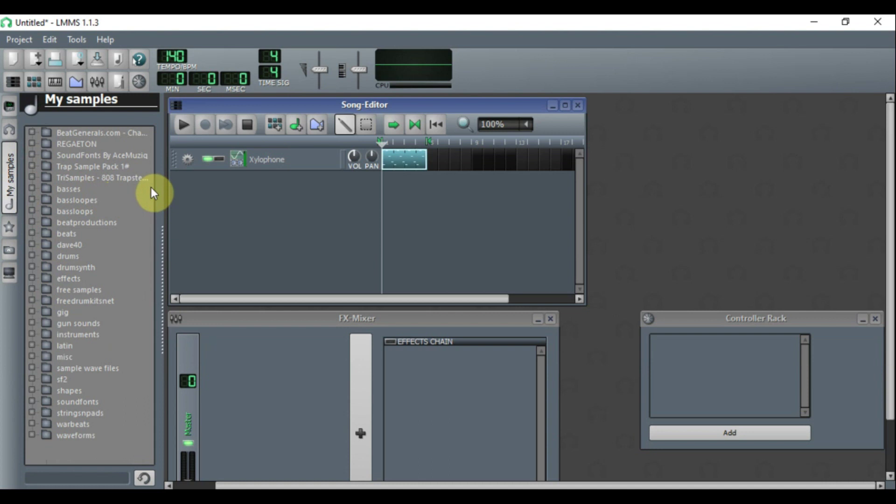
click(81, 265)
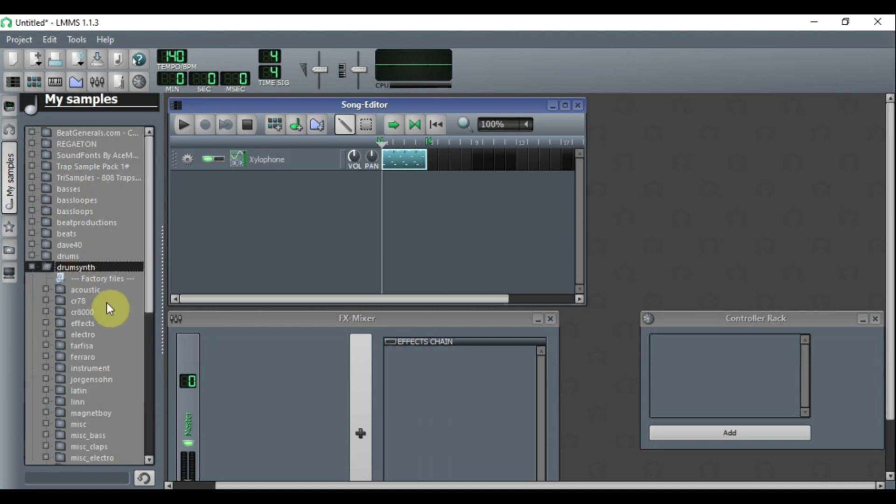
click(86, 312)
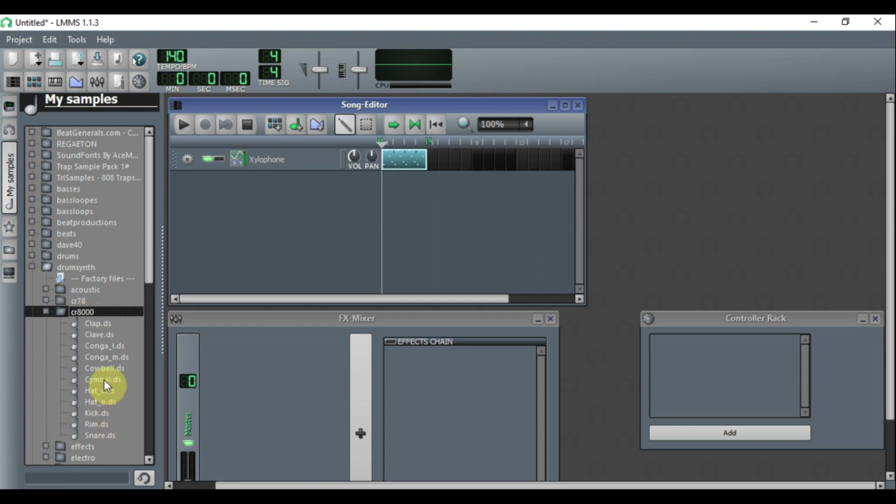
click(98, 414)
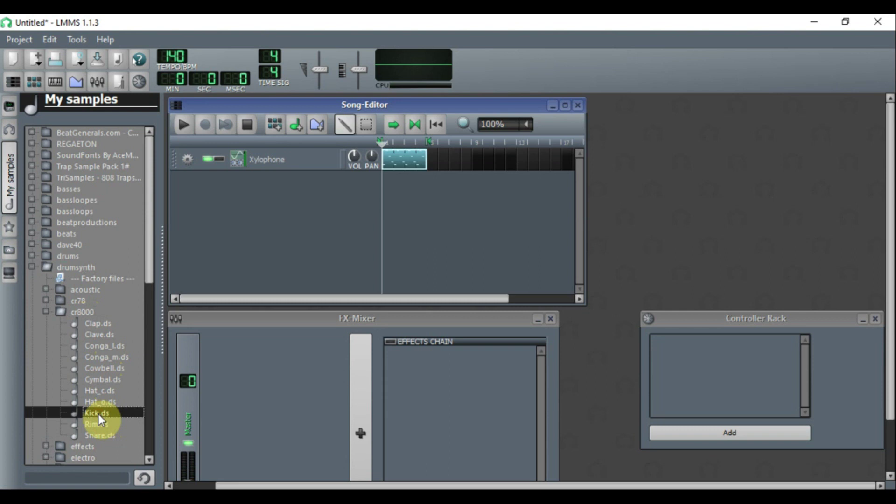
drag(98, 414, 194, 193)
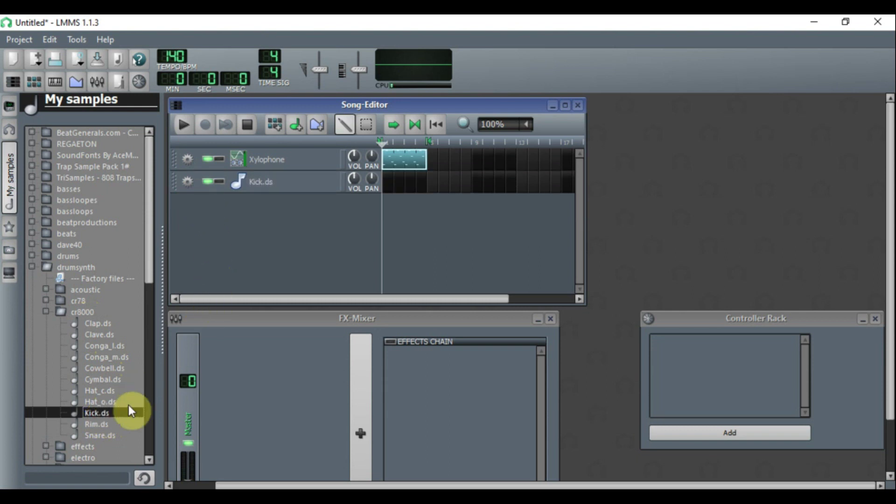
click(96, 436)
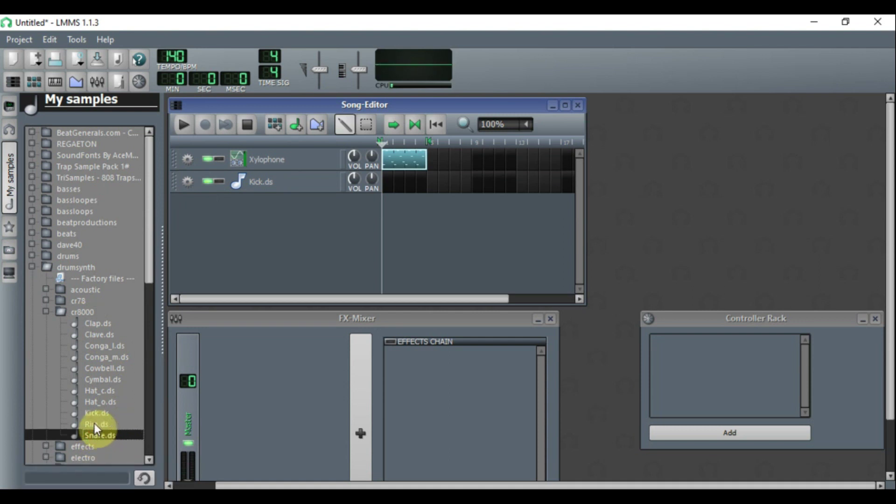
click(95, 424)
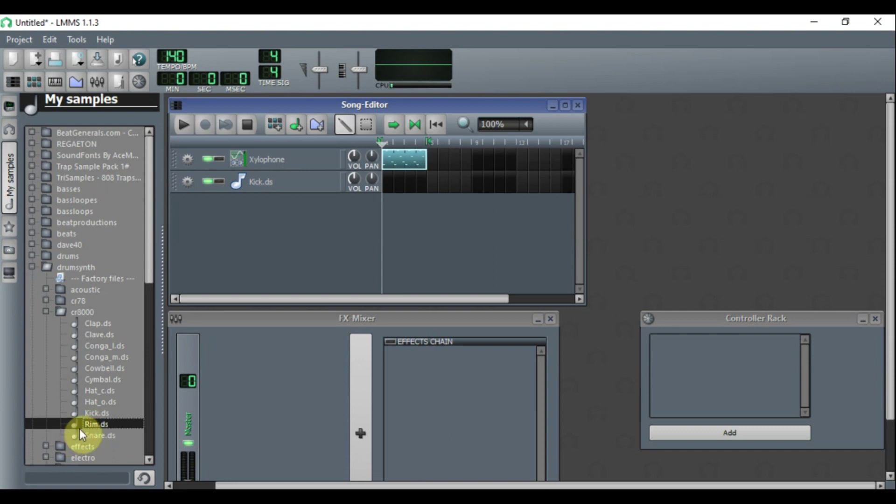
- Add a Rim.ds track from the sample browser and open the Kick.ds pattern in the Piano-Roll
drag(88, 424, 197, 211)
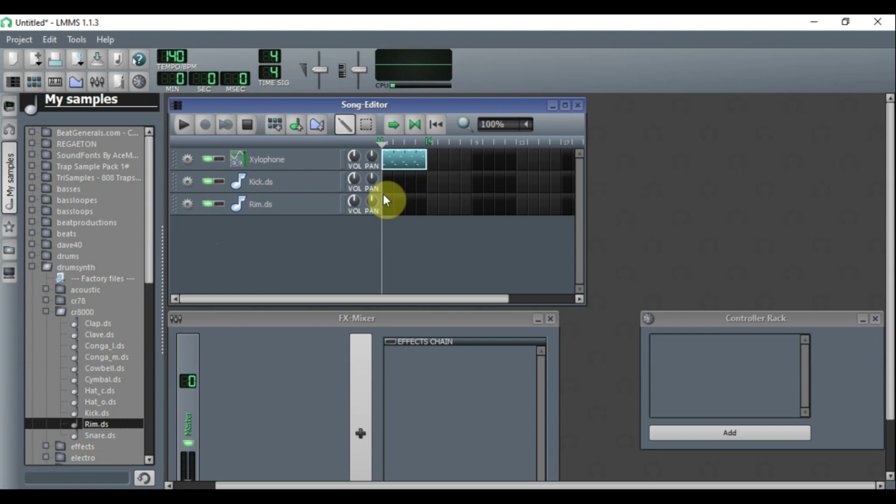
double_click(389, 181)
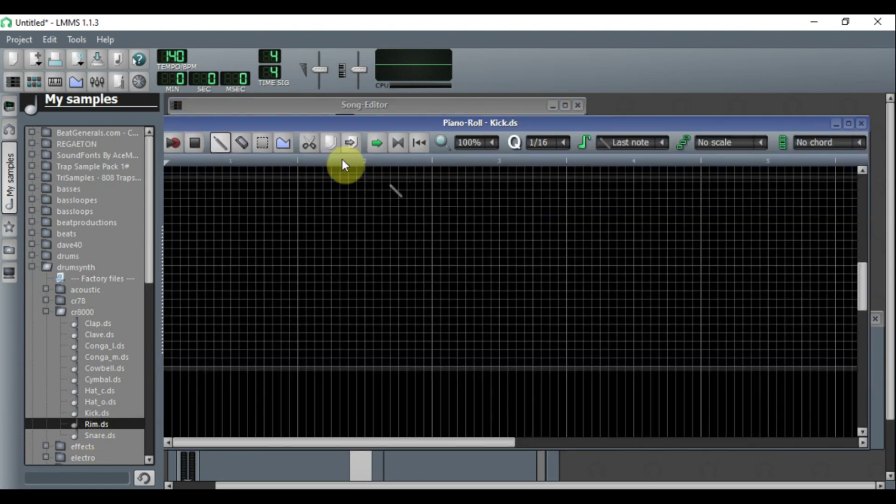
- Maximize the Kick.ds Piano-Roll and place a lengthened first kick note on C4
double_click(330, 121)
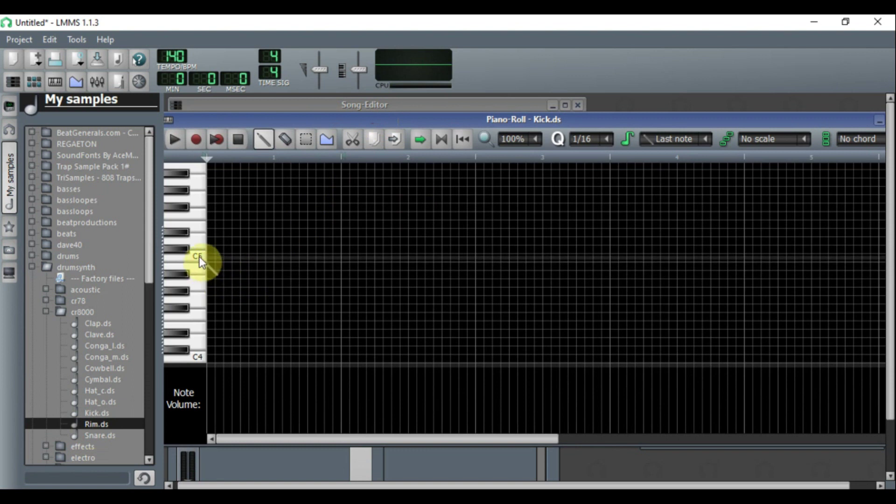
click(211, 282)
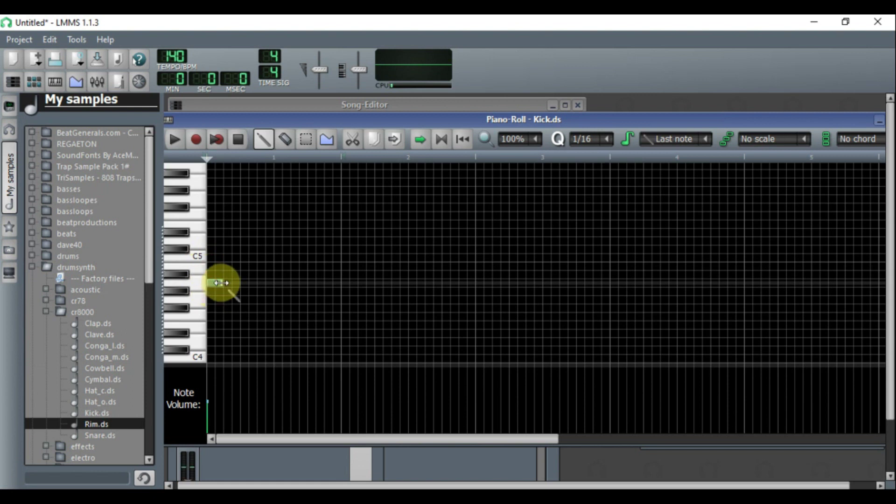
drag(221, 283, 236, 283)
drag(218, 283, 218, 182)
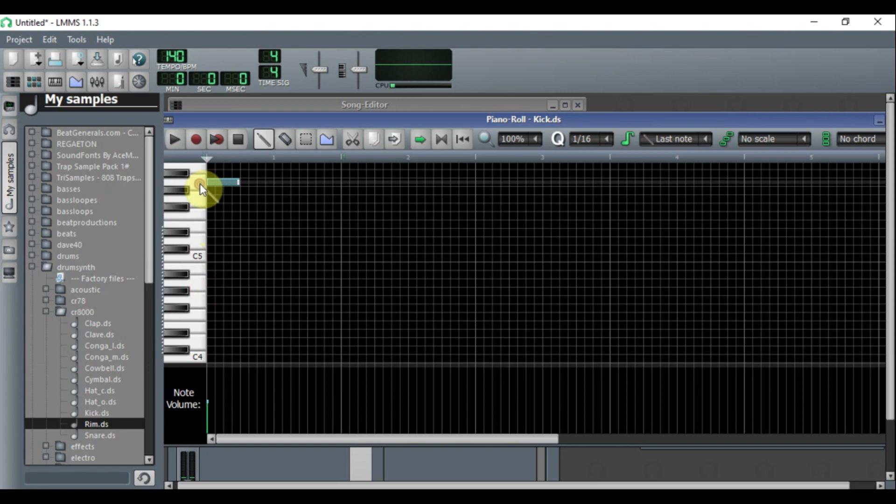
click(199, 357)
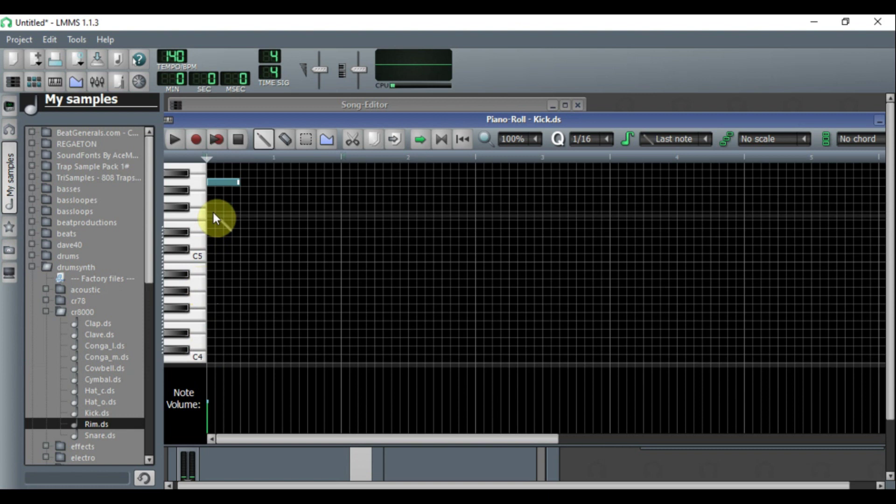
drag(218, 182, 222, 354)
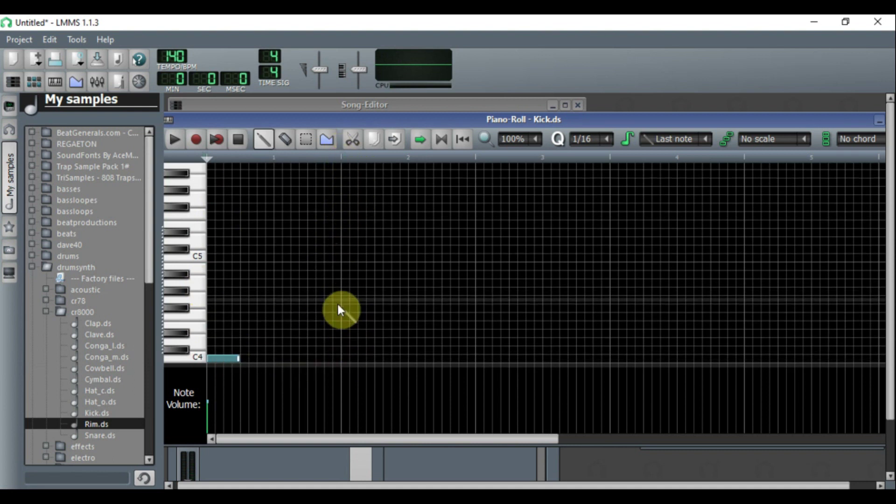
- Add C4 kick notes on beats 2, 3 and 4, then close the Piano-Roll
click(344, 358)
click(478, 359)
click(617, 358)
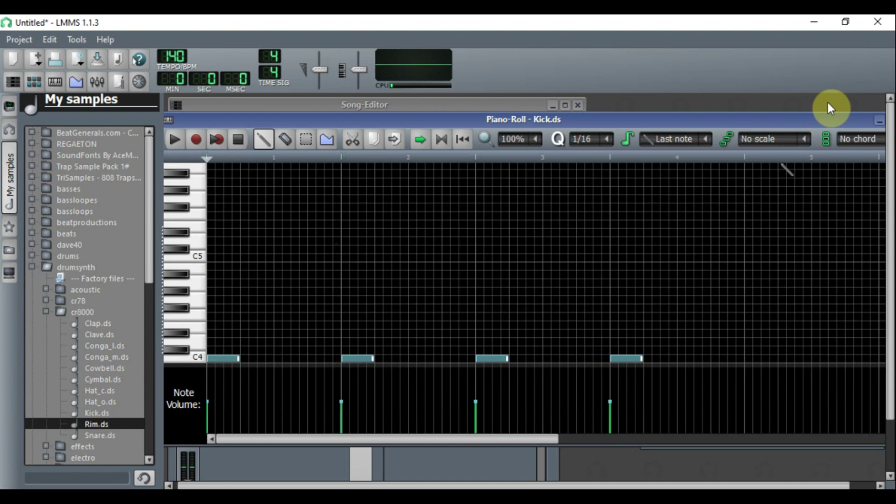
drag(831, 122, 783, 128)
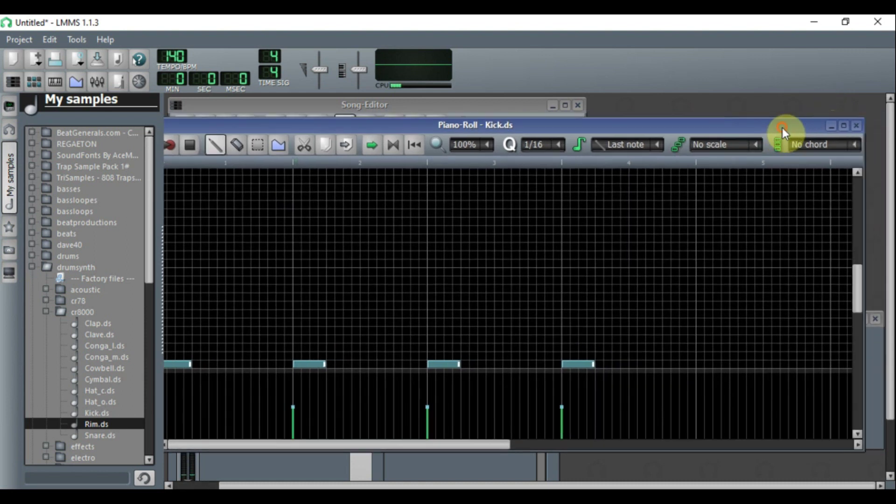
click(857, 125)
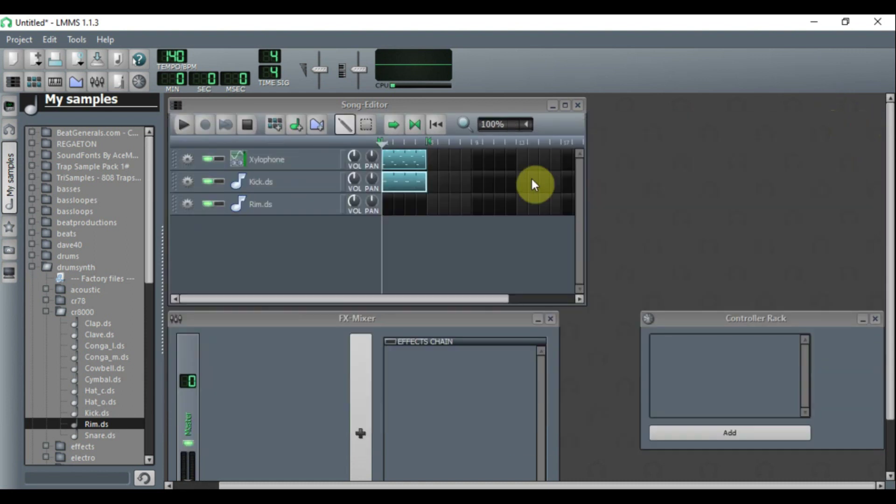
- Create a Rim.ds pattern and open it, with the time counter showing bars and beats
double_click(388, 205)
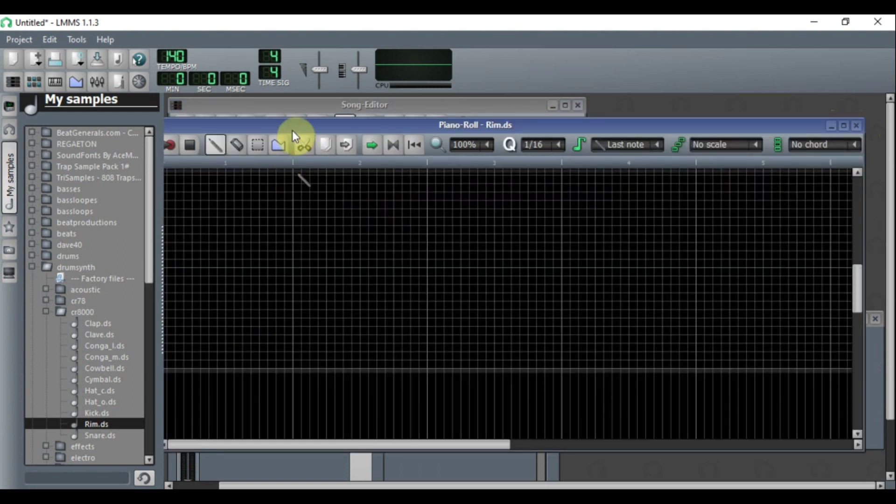
drag(296, 127, 330, 128)
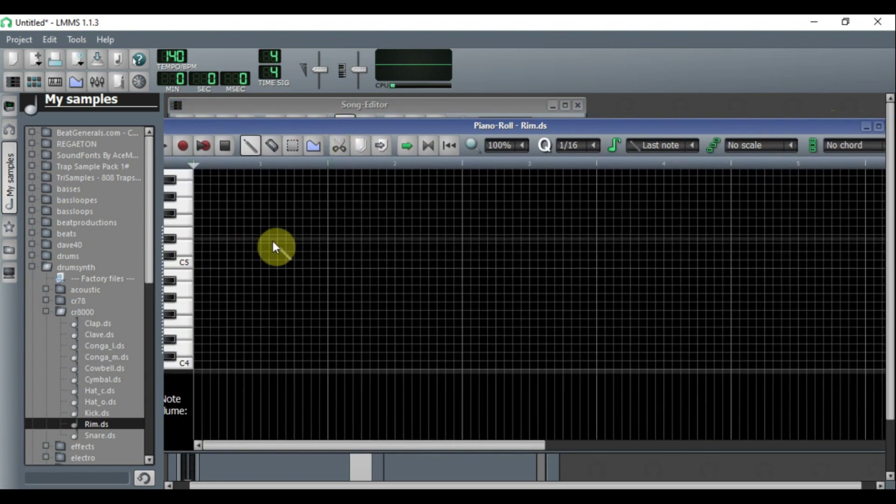
click(192, 74)
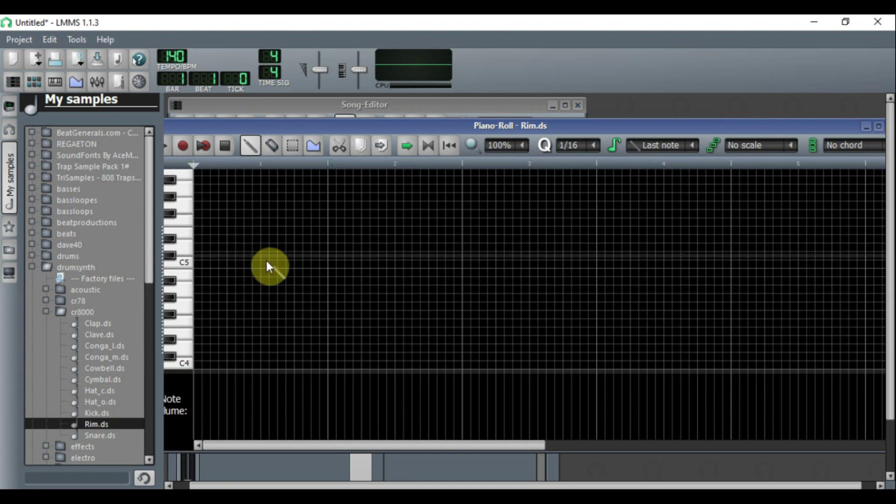
- Place four evenly spaced rim hits one bar apart, then close the Piano-Roll
click(267, 287)
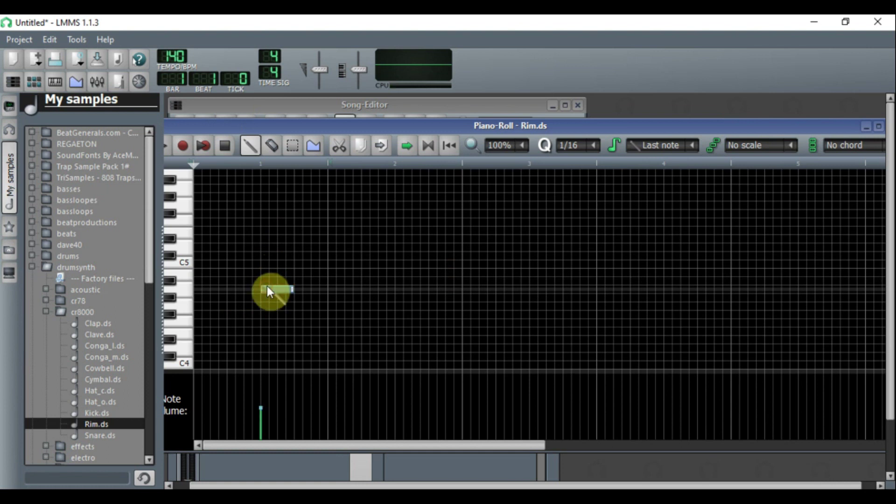
click(398, 290)
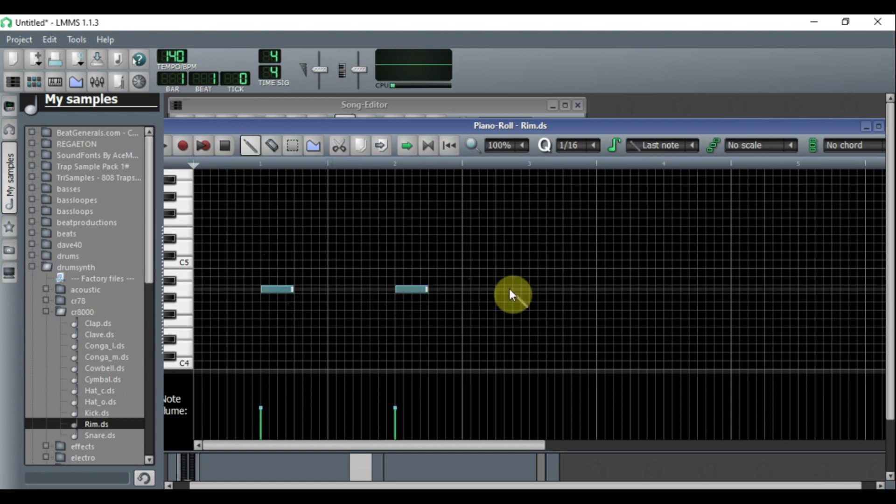
click(530, 289)
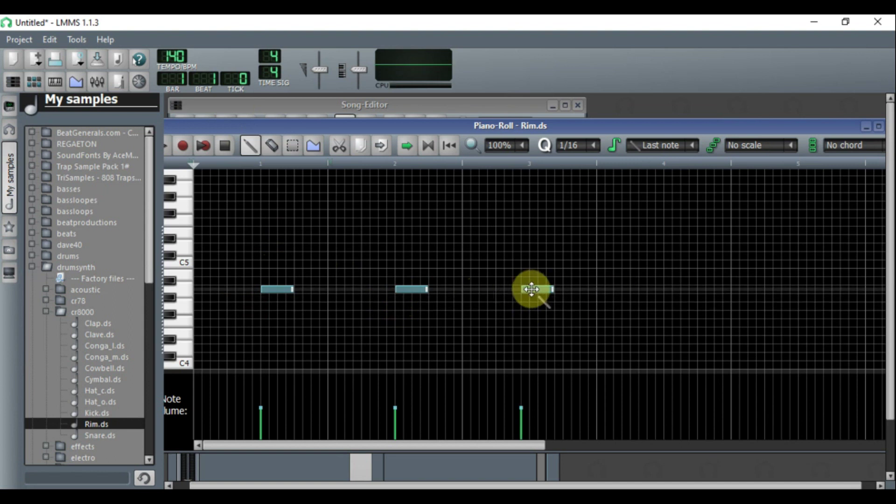
click(665, 288)
drag(797, 124, 726, 135)
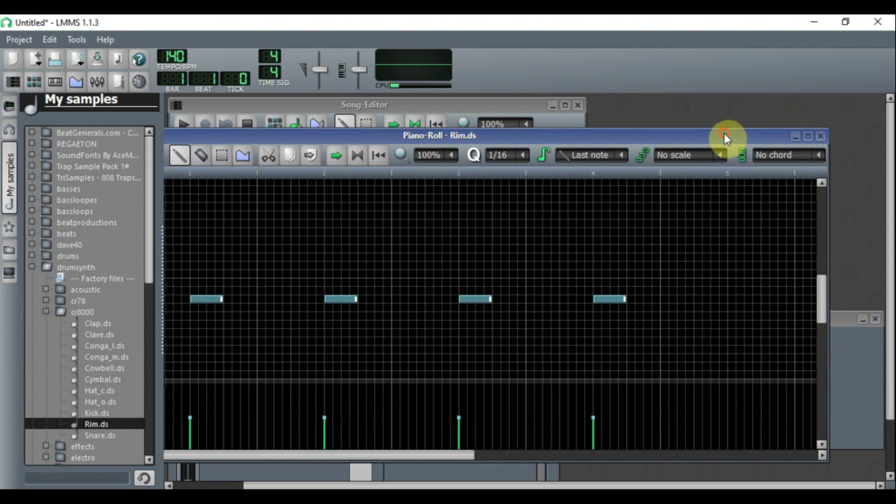
click(821, 135)
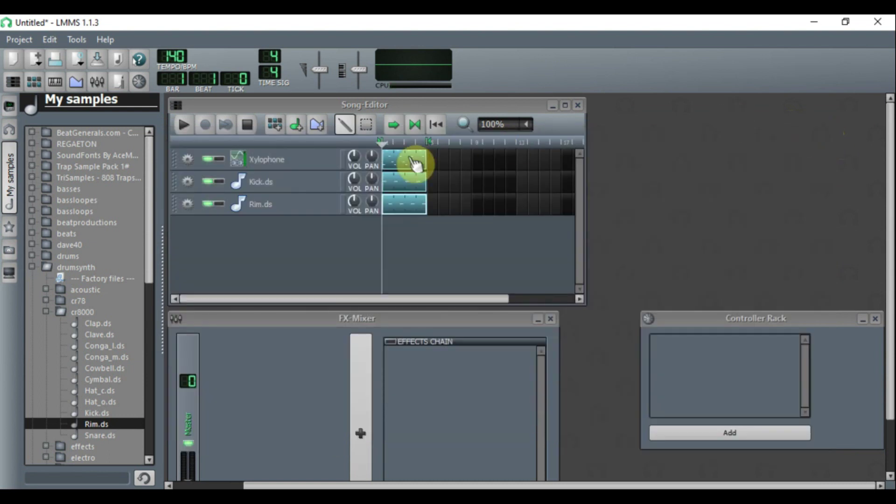
click(184, 123)
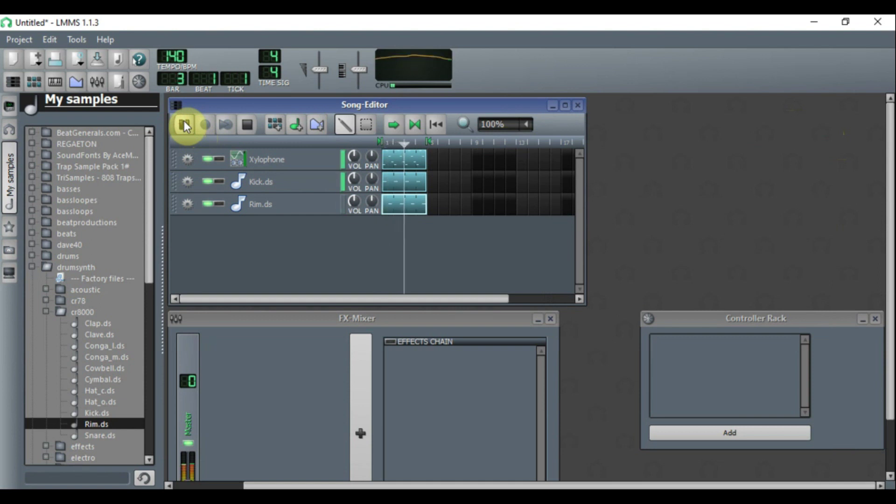
click(247, 124)
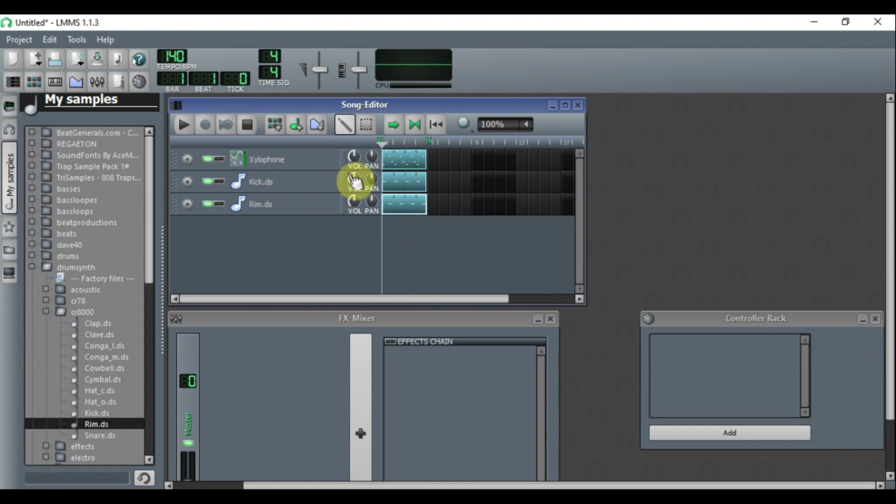
double_click(394, 182)
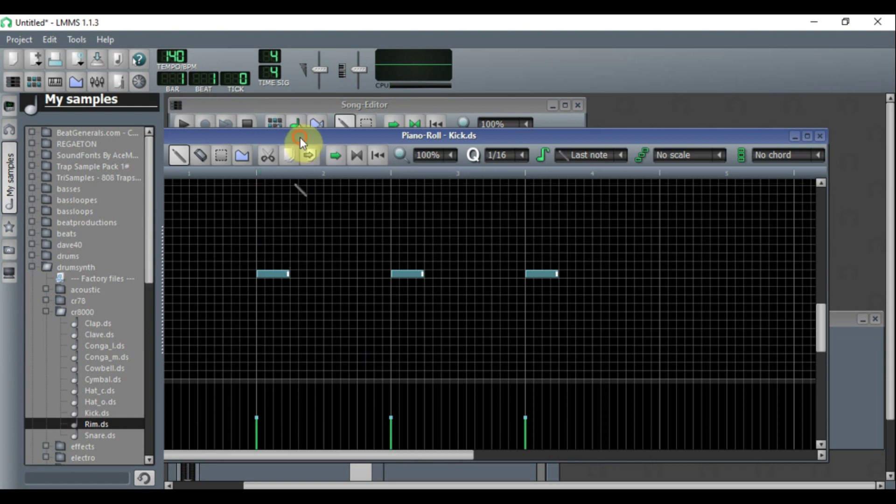
- Add four kick hits, one just after each existing kick, and close the Piano-Roll
drag(300, 139, 341, 142)
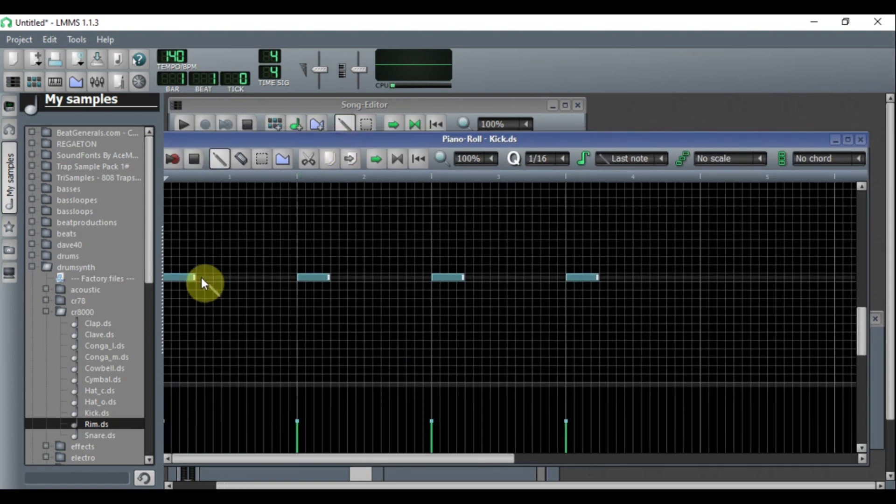
click(200, 279)
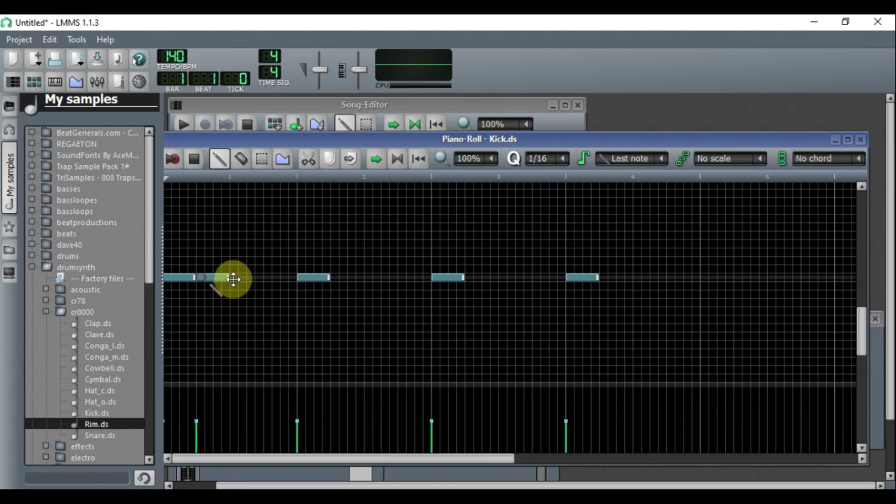
click(351, 278)
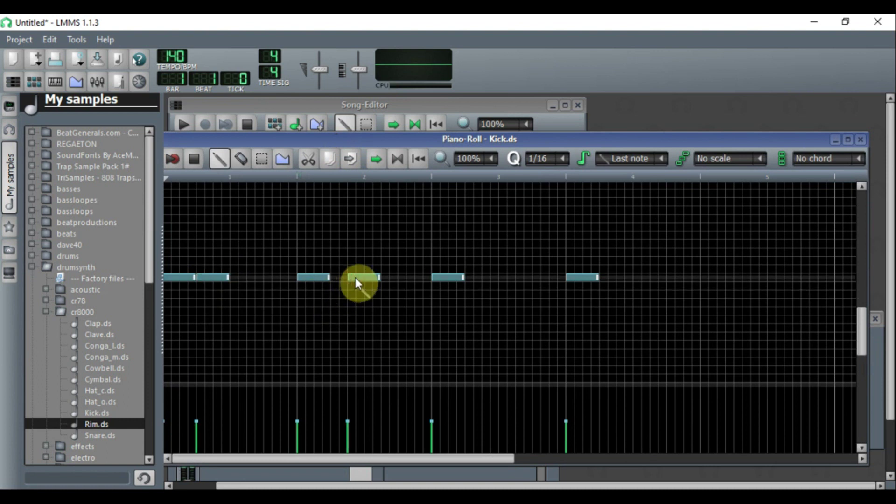
click(470, 277)
click(618, 277)
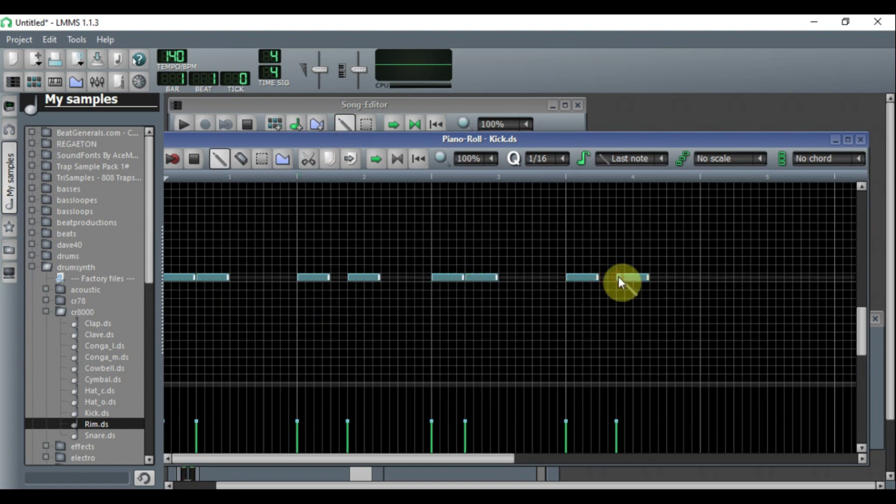
click(859, 140)
- Play the song, stop it at the start, and open the Rim.ds pattern's notes
click(183, 124)
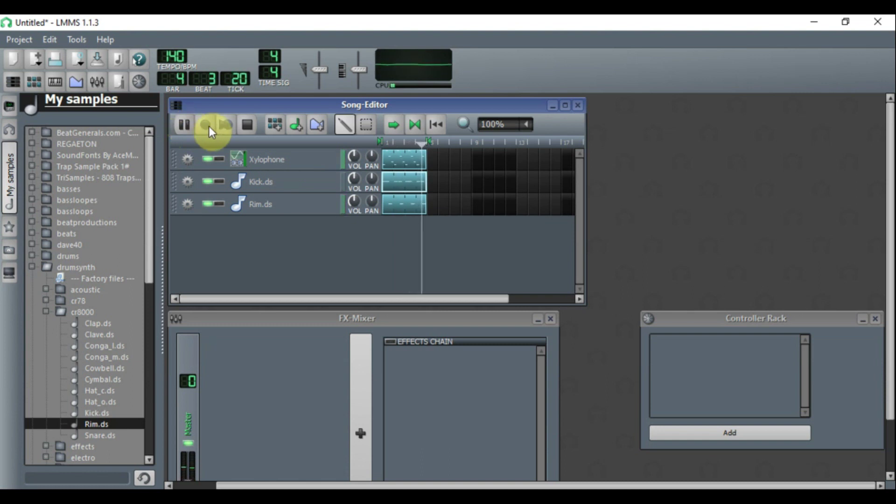
click(250, 130)
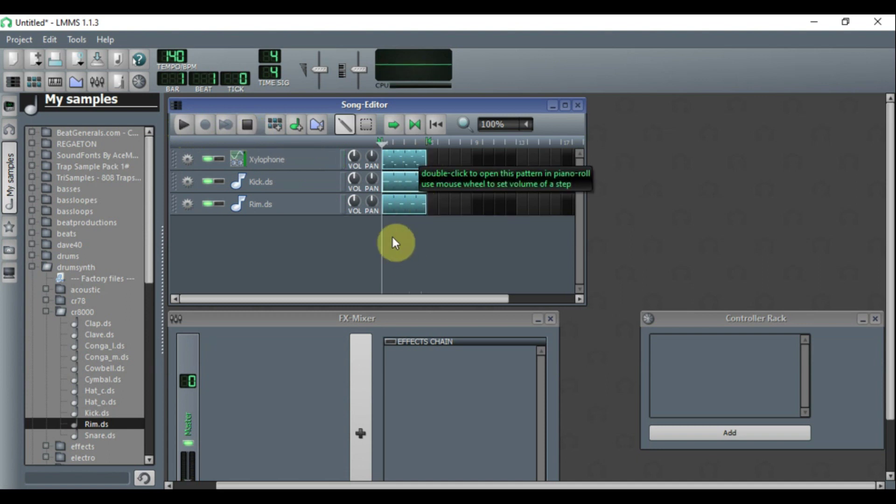
double_click(401, 203)
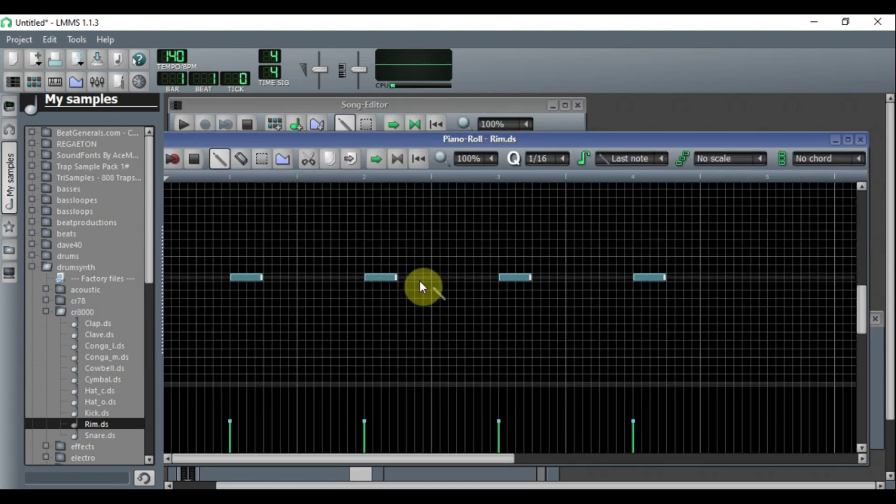
- Add two rim hits after the first and two after the third, then play the song
click(285, 277)
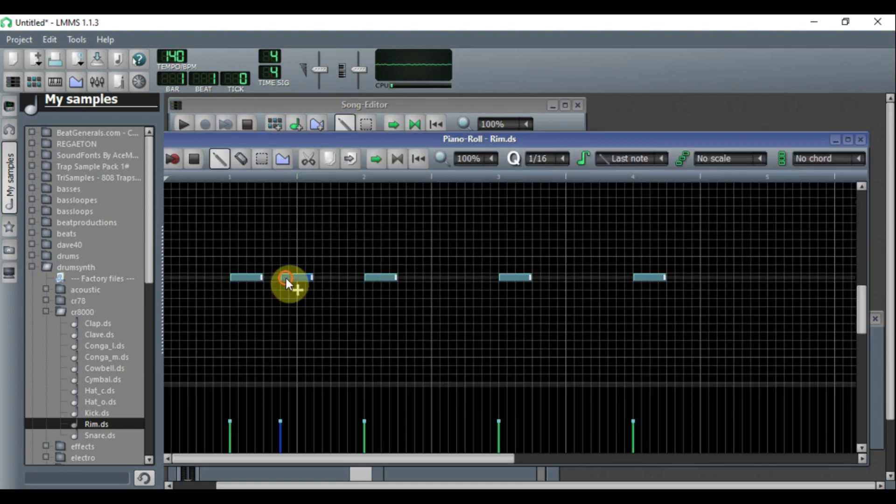
click(320, 278)
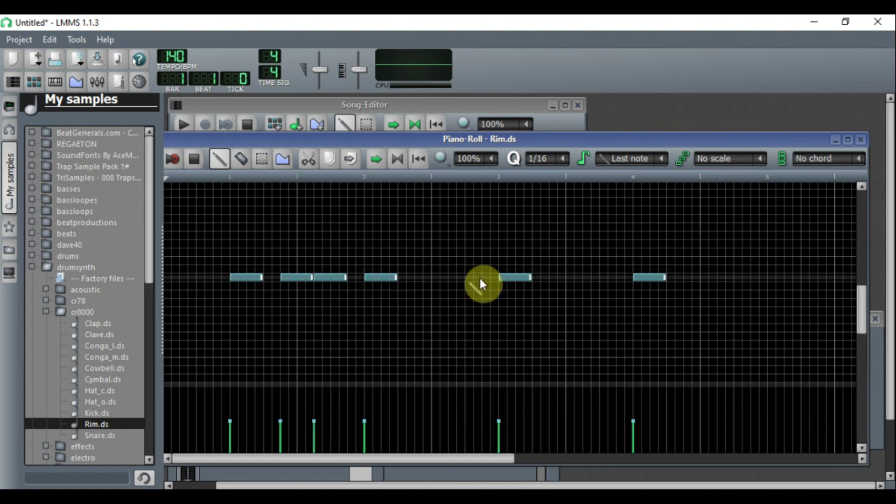
click(554, 278)
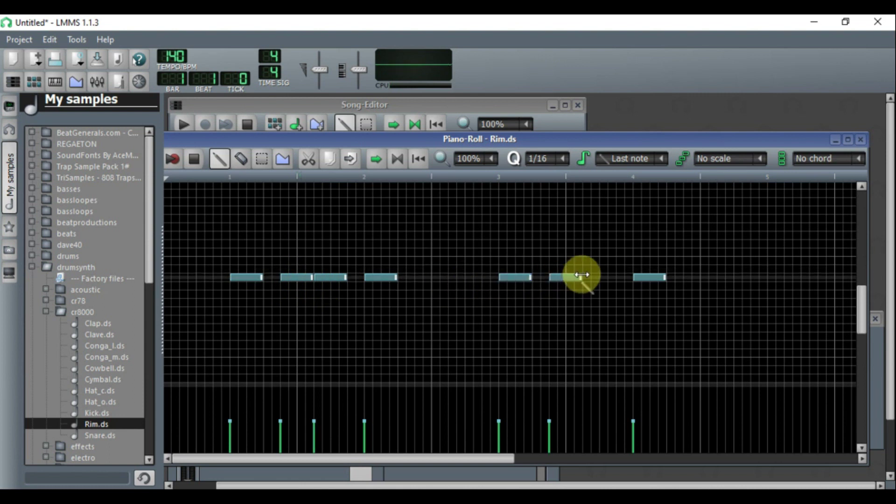
click(586, 277)
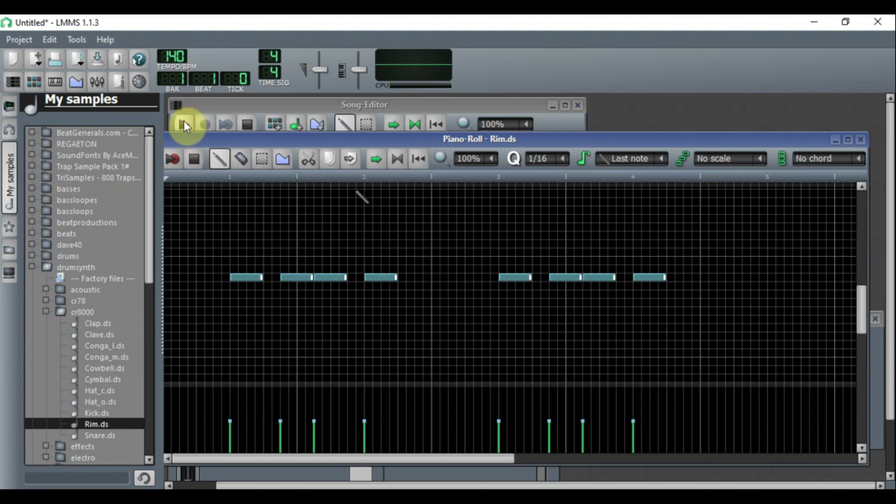
click(861, 141)
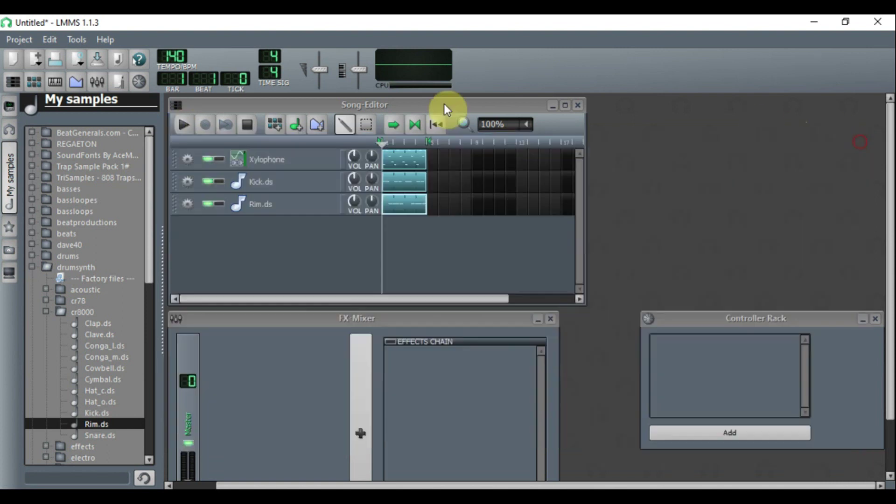
click(180, 124)
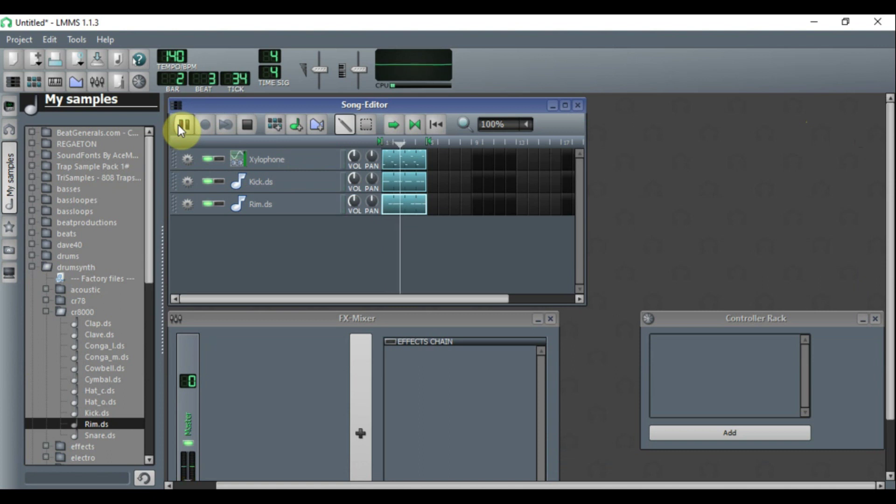
click(249, 123)
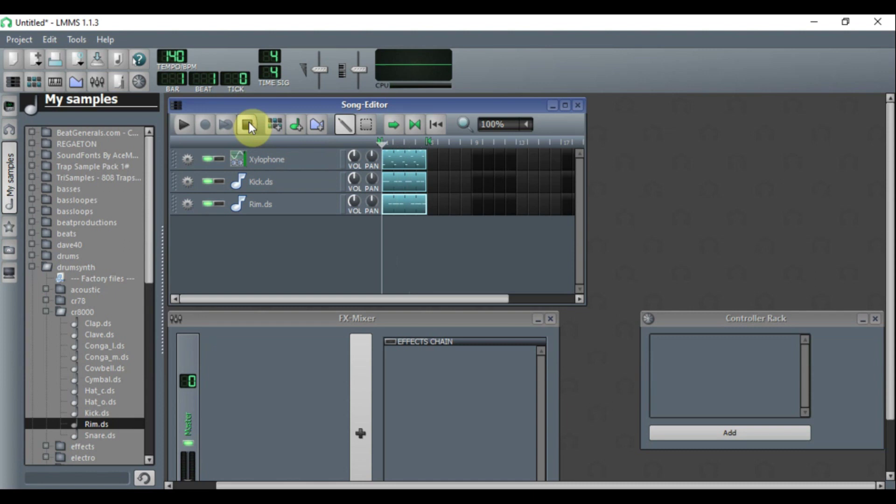
- Collapse the drumsynth folder in the My samples browser
click(58, 268)
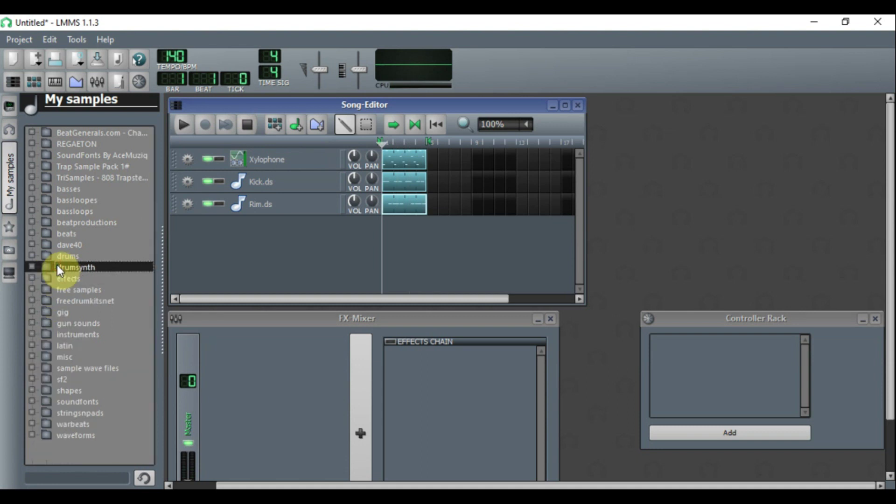